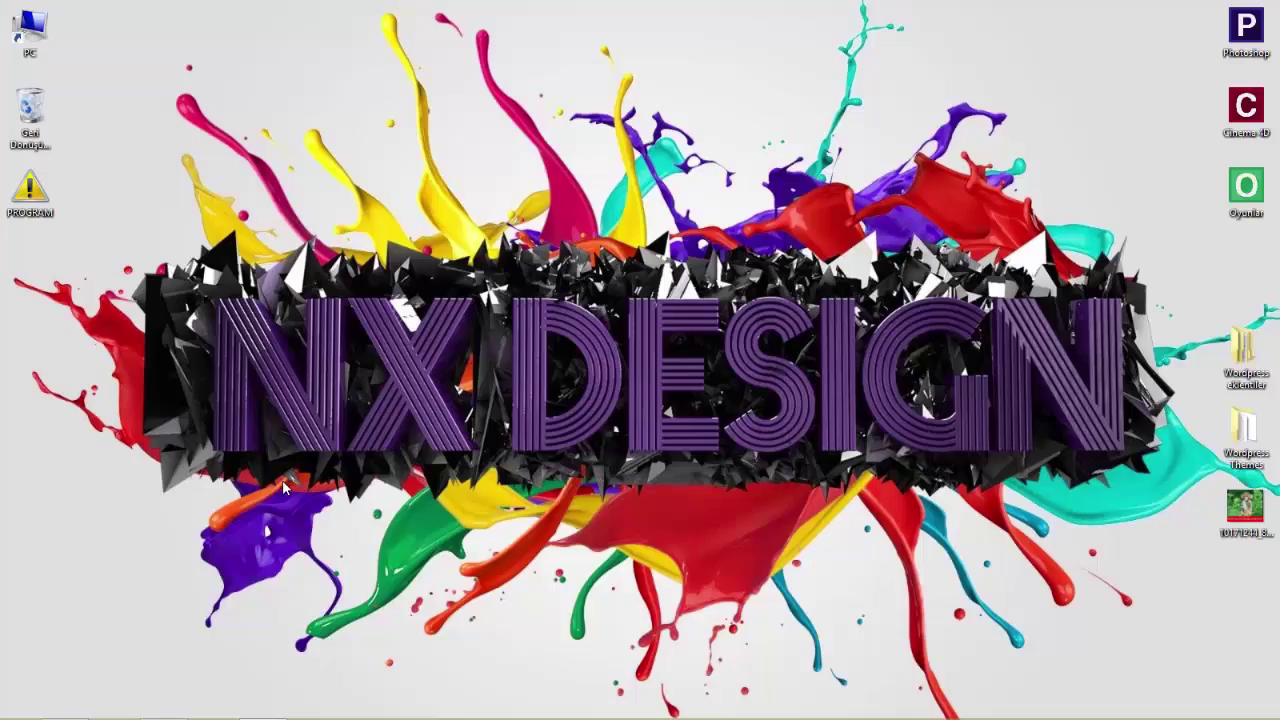
Launch Photoshop and begin a new blank document from the File menu
left_click(163, 703)
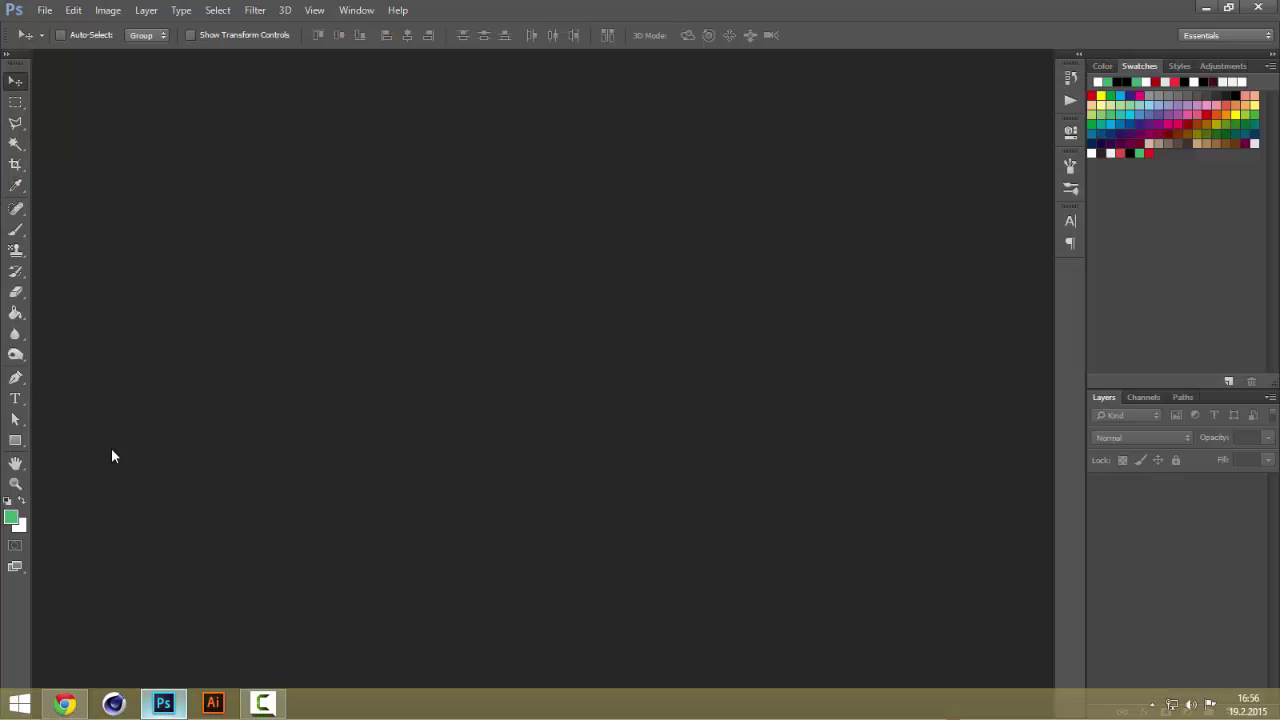
left_click(44, 10)
left_click(54, 27)
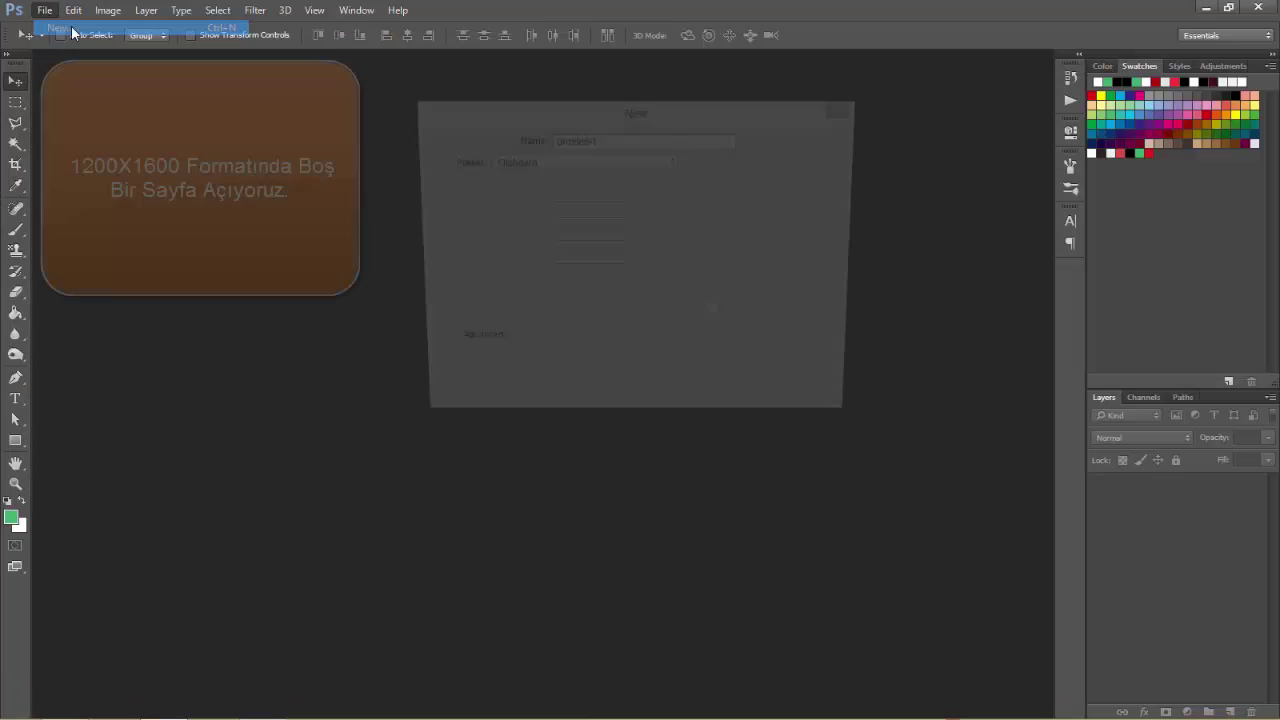
Create a white 1200 × 1600 px document and start unlocking its Background layer
double_click(560, 210)
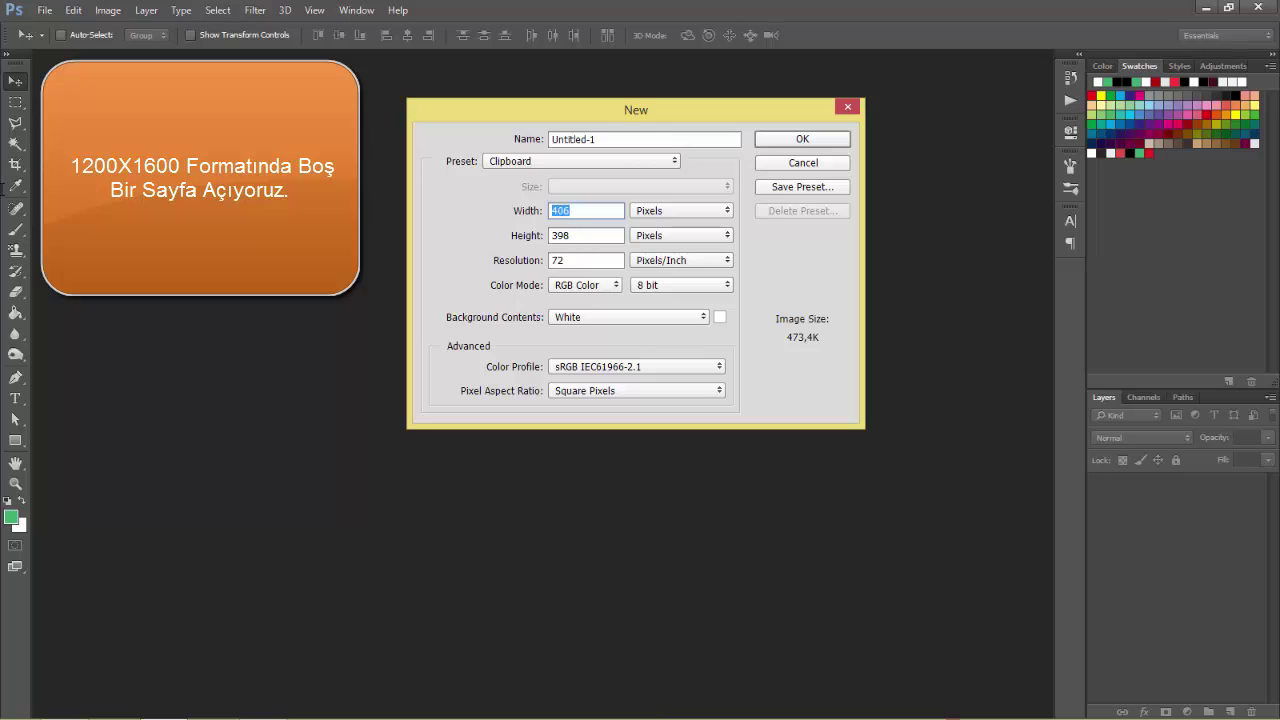
type("120")
key("Tab")
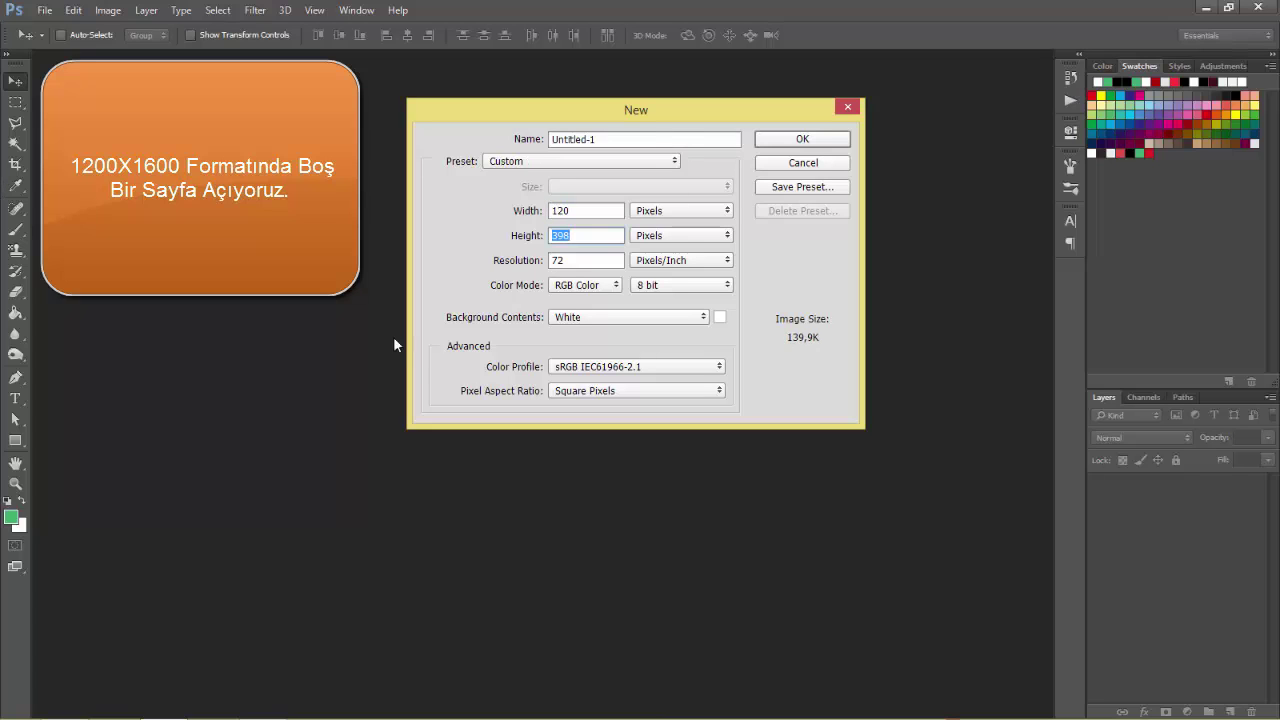
key("shift+Tab")
type("1200")
key("Tab")
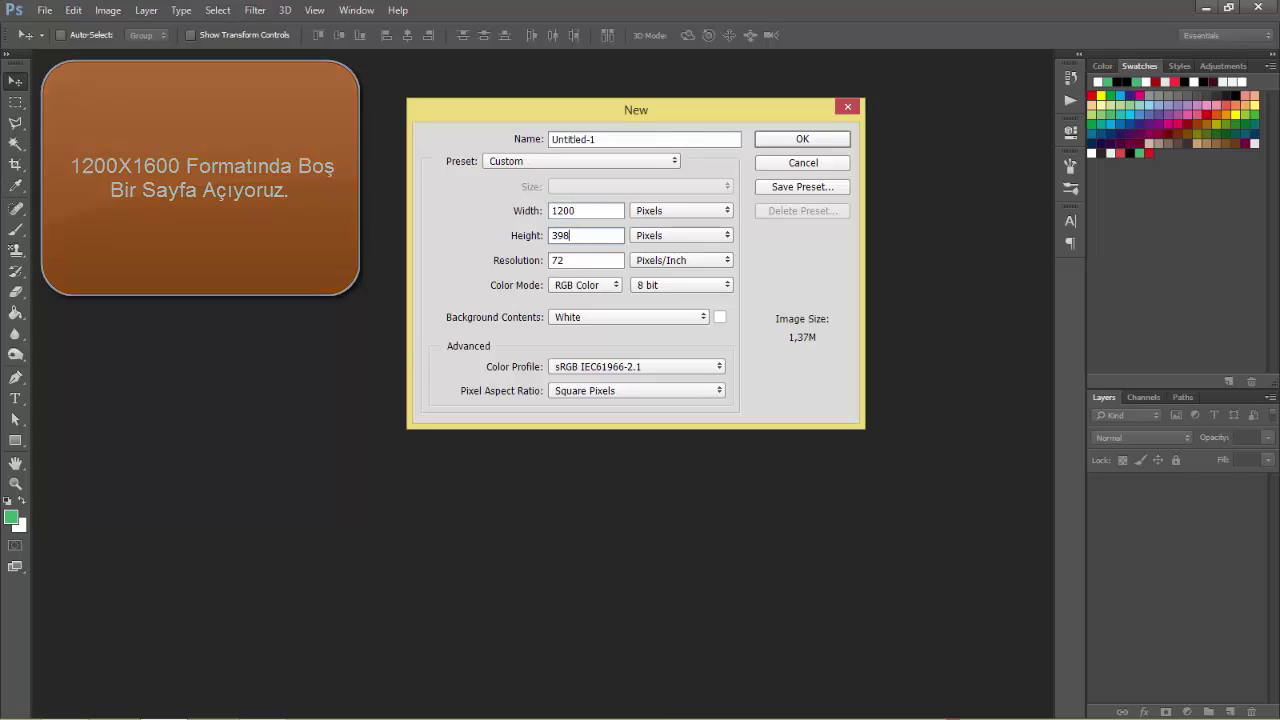
type("1600")
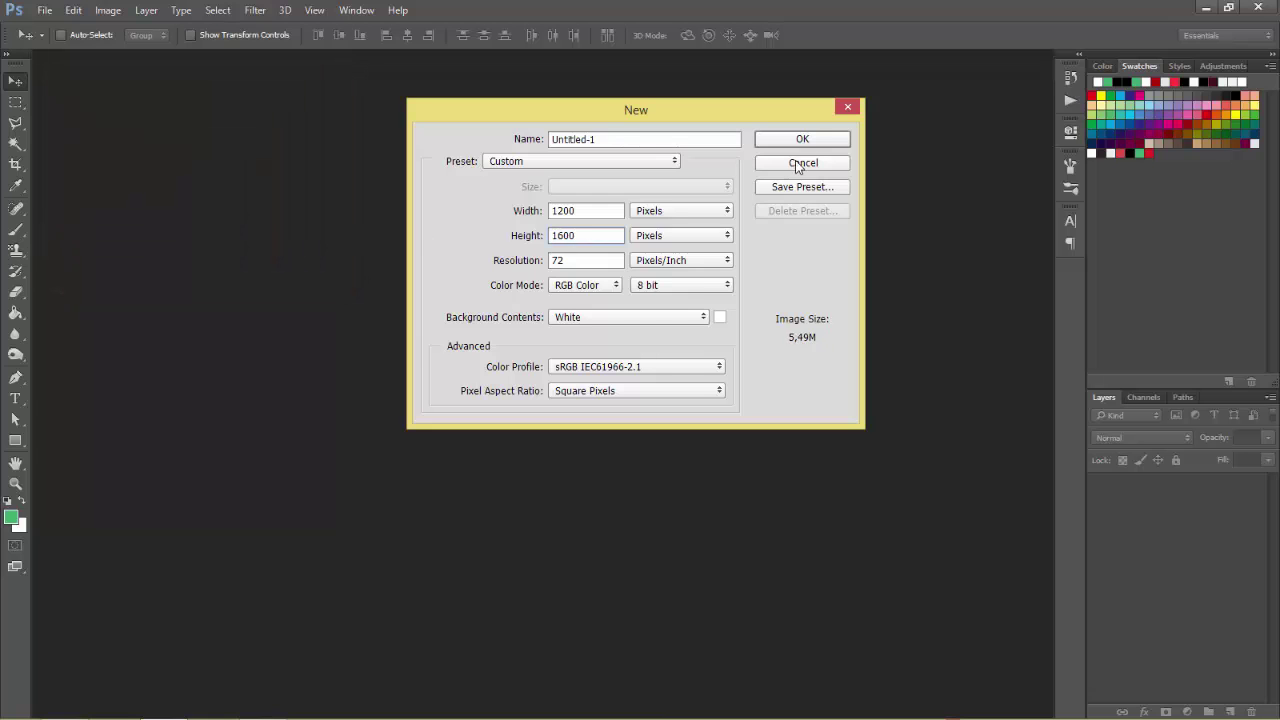
left_click(815, 140)
double_click(1186, 490)
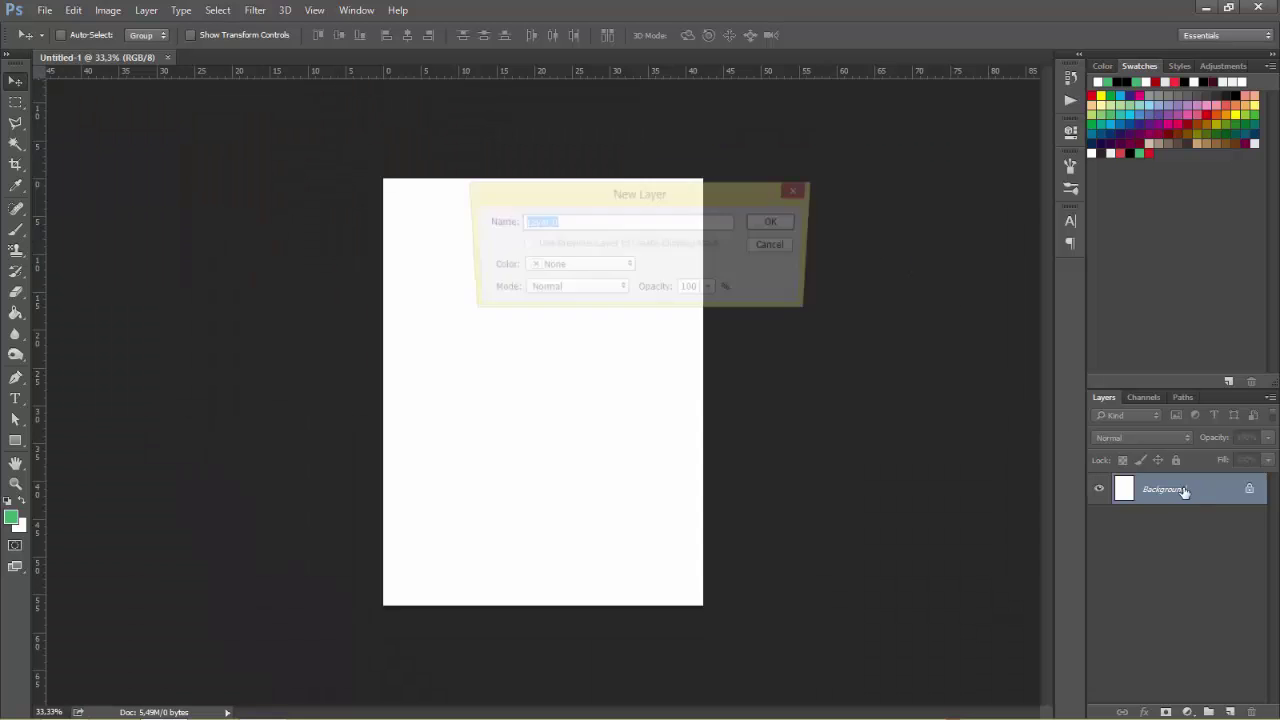
Convert the Background to Layer 0 and set the foreground colour to green #3faf6c
left_click(788, 230)
left_click(11, 516)
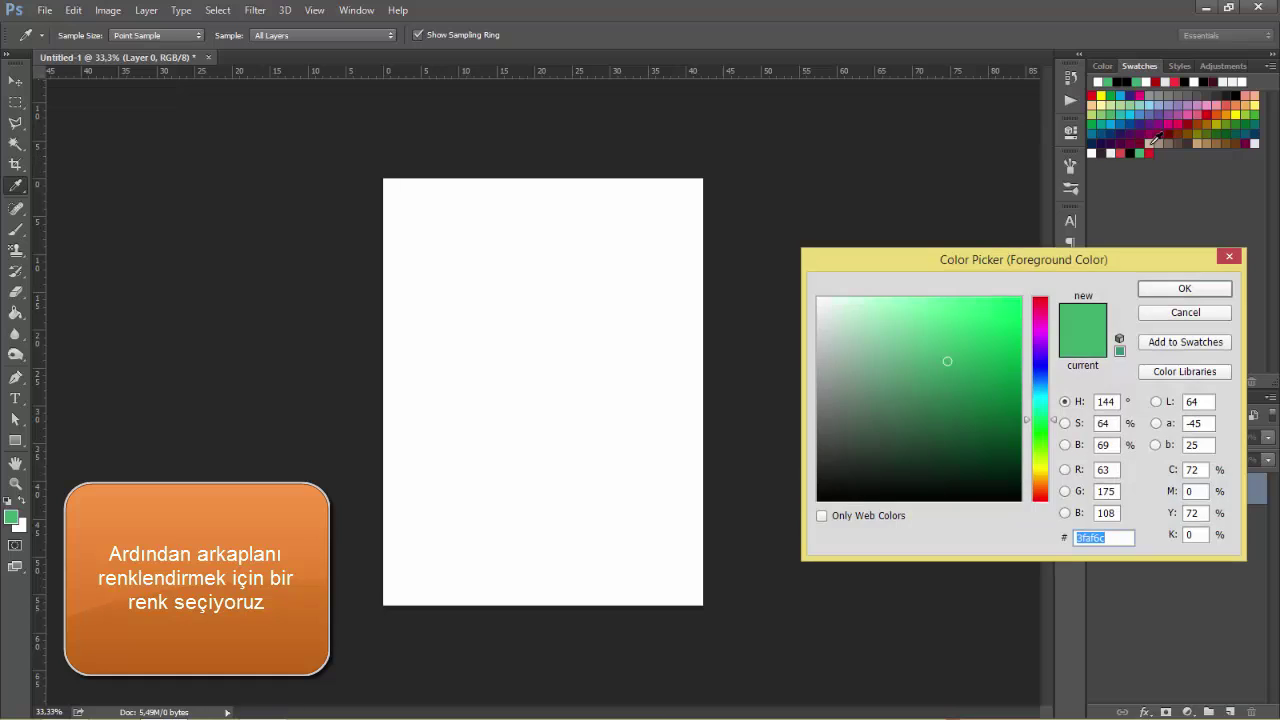
left_click(1184, 289)
Fill the whole canvas with green using the Paint Bucket
key("v")
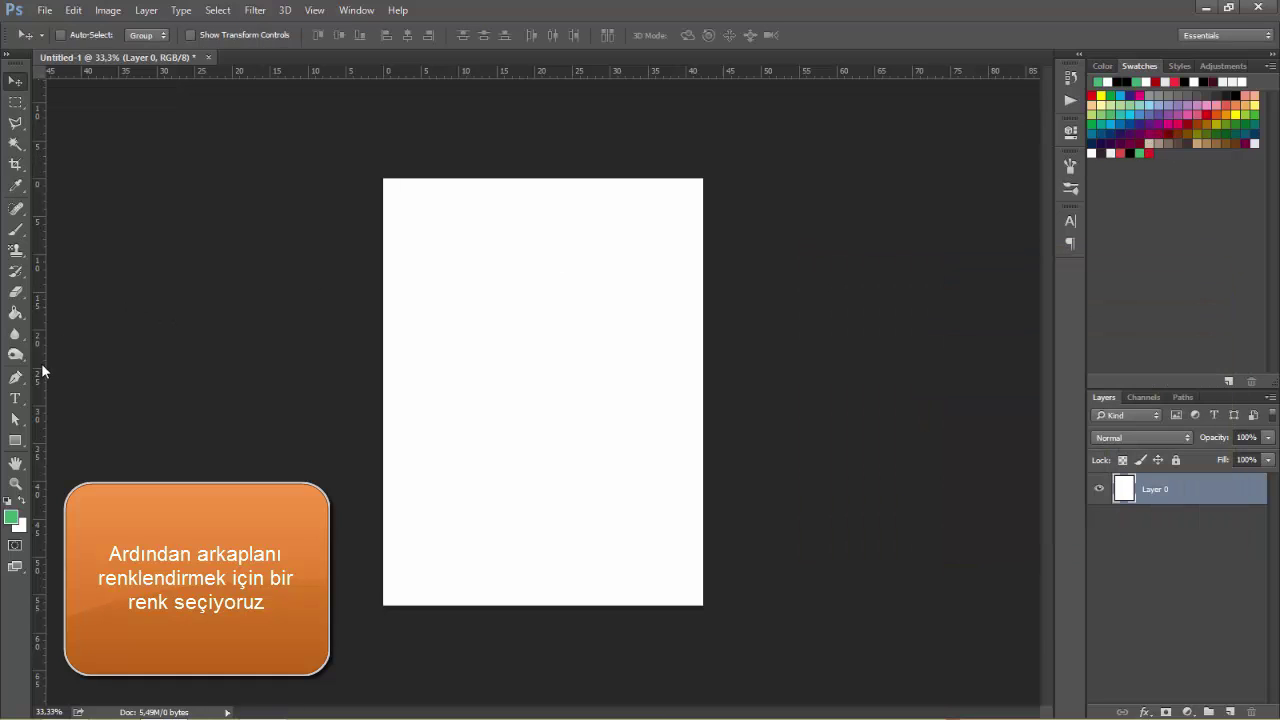
left_click(15, 312)
left_click(472, 362)
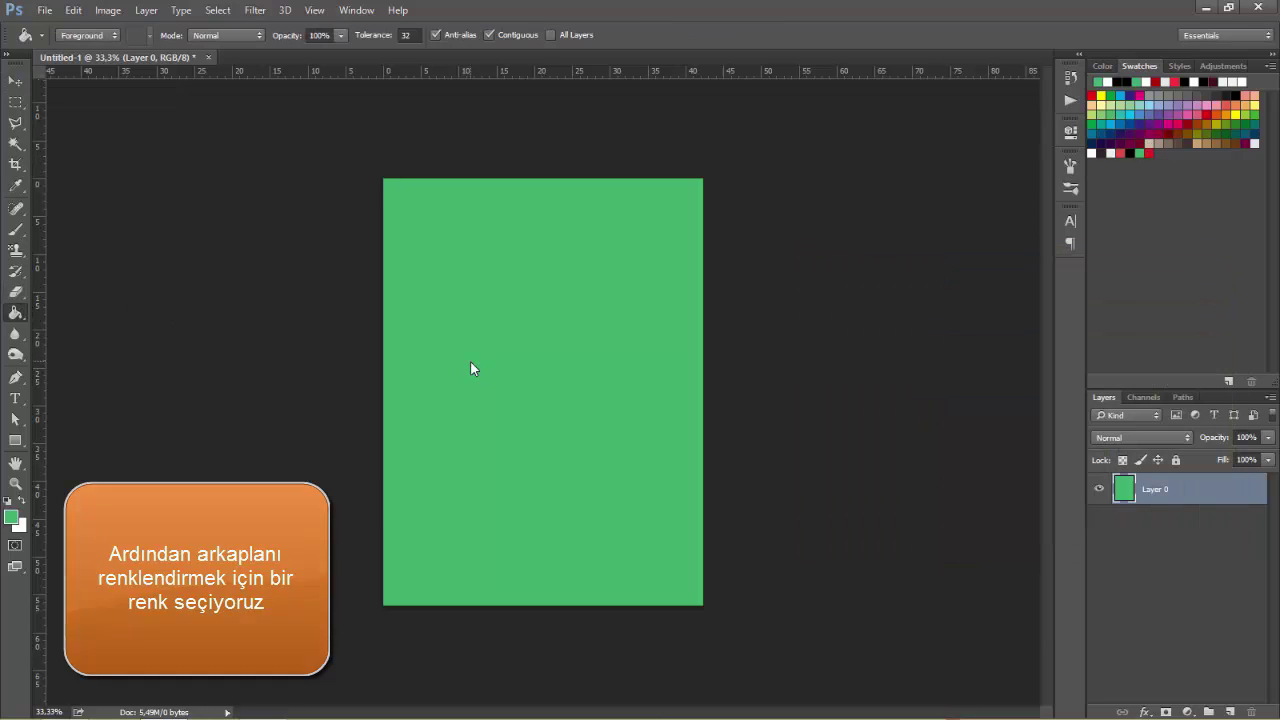
left_click(15, 81)
left_click(45, 10)
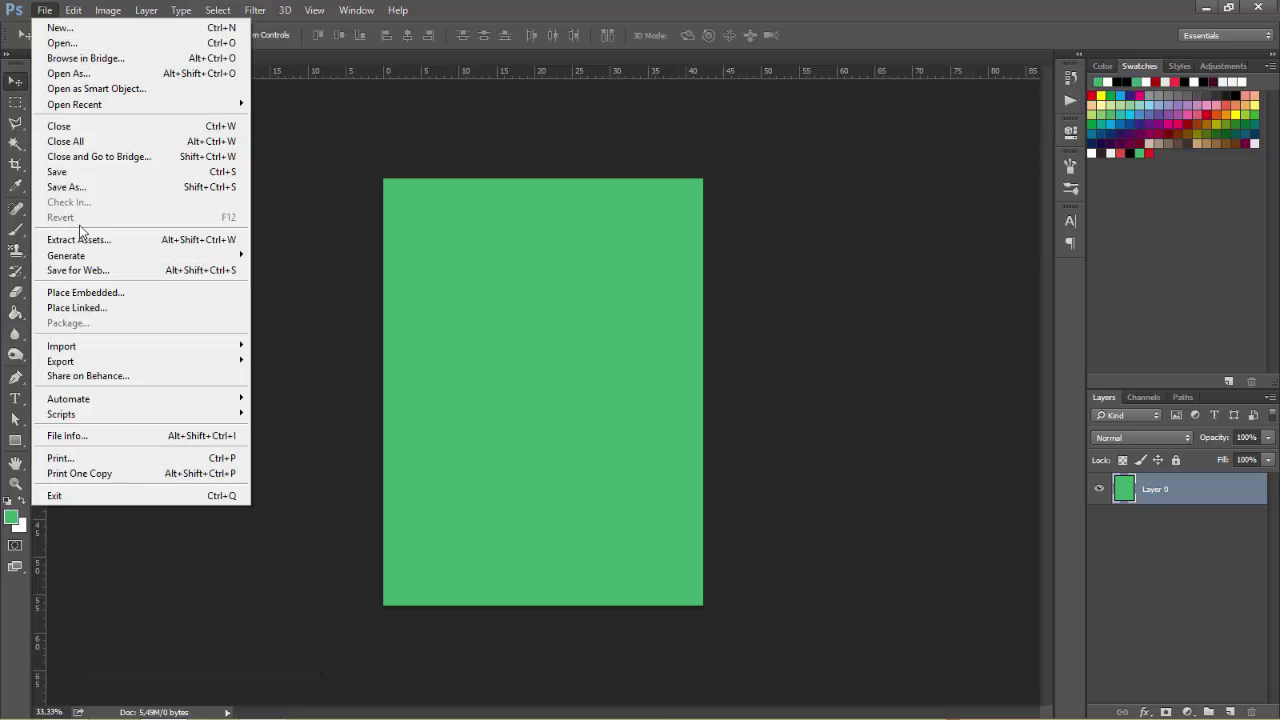
Place the NX-Logo-Channel image embedded on the canvas, commit it, and zoom in
left_click(85, 289)
scroll(300, 443, "down", 2)
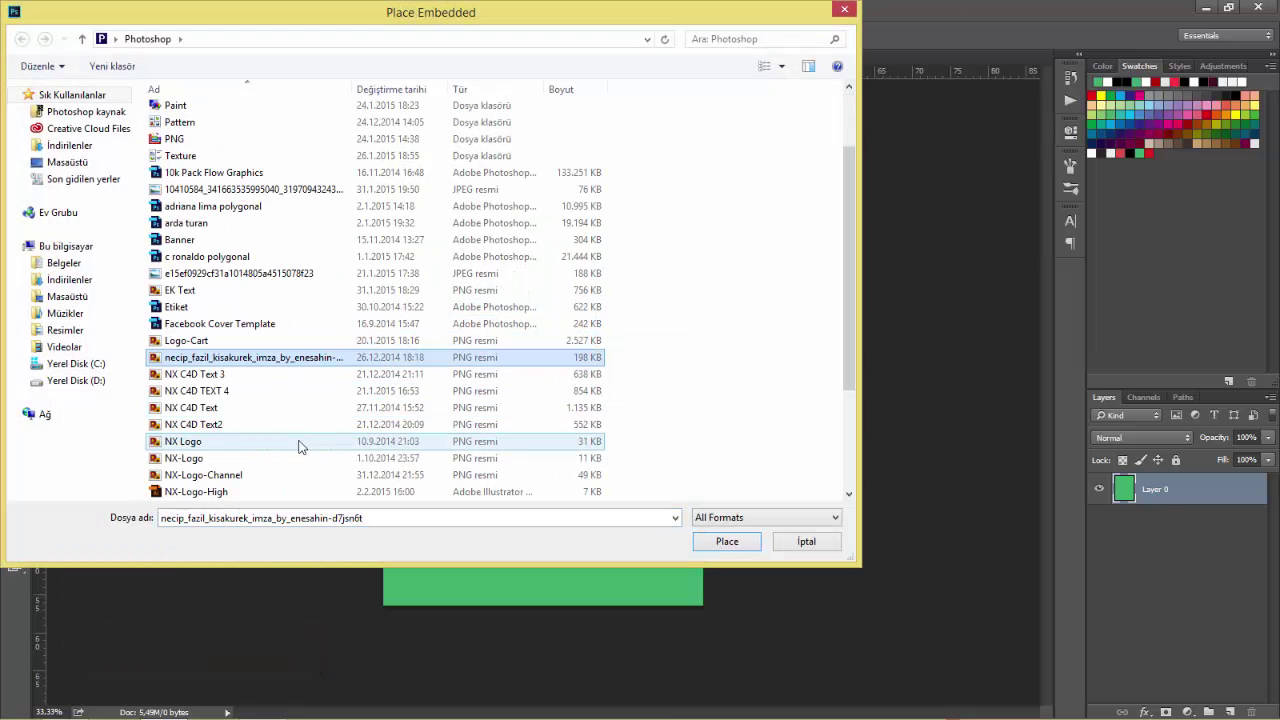
left_click(263, 476)
left_click(727, 542)
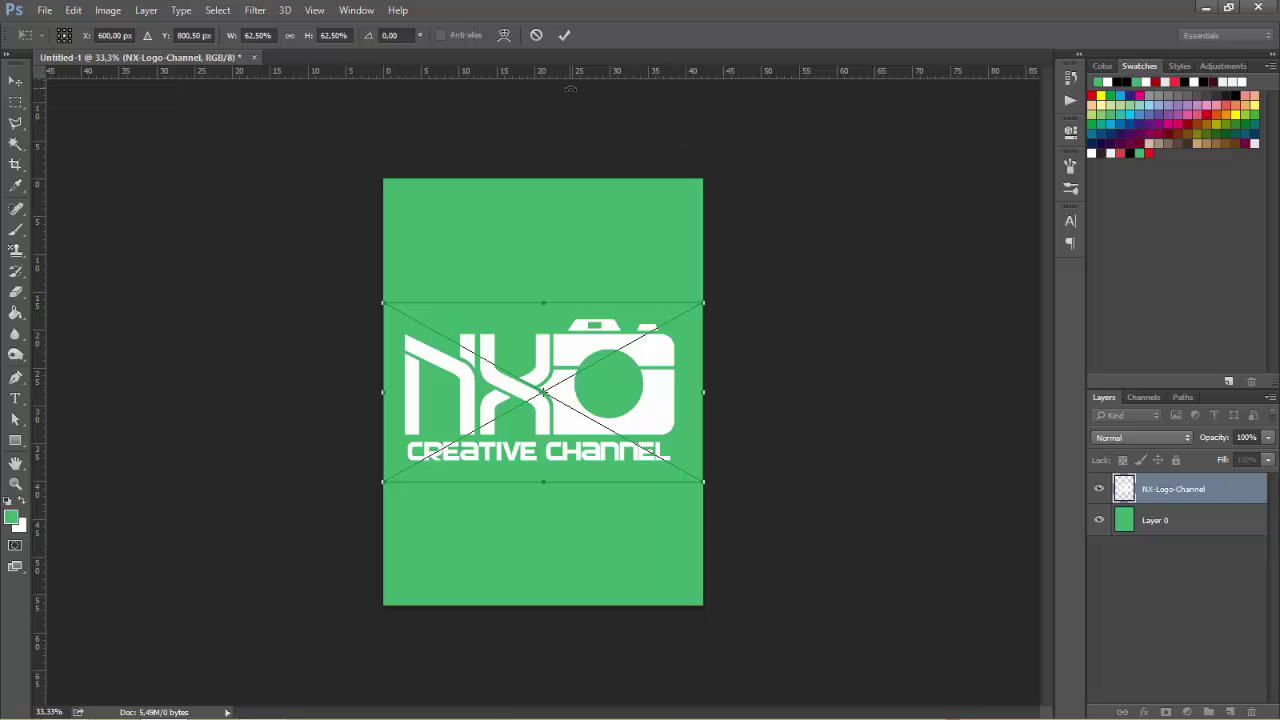
key("Return")
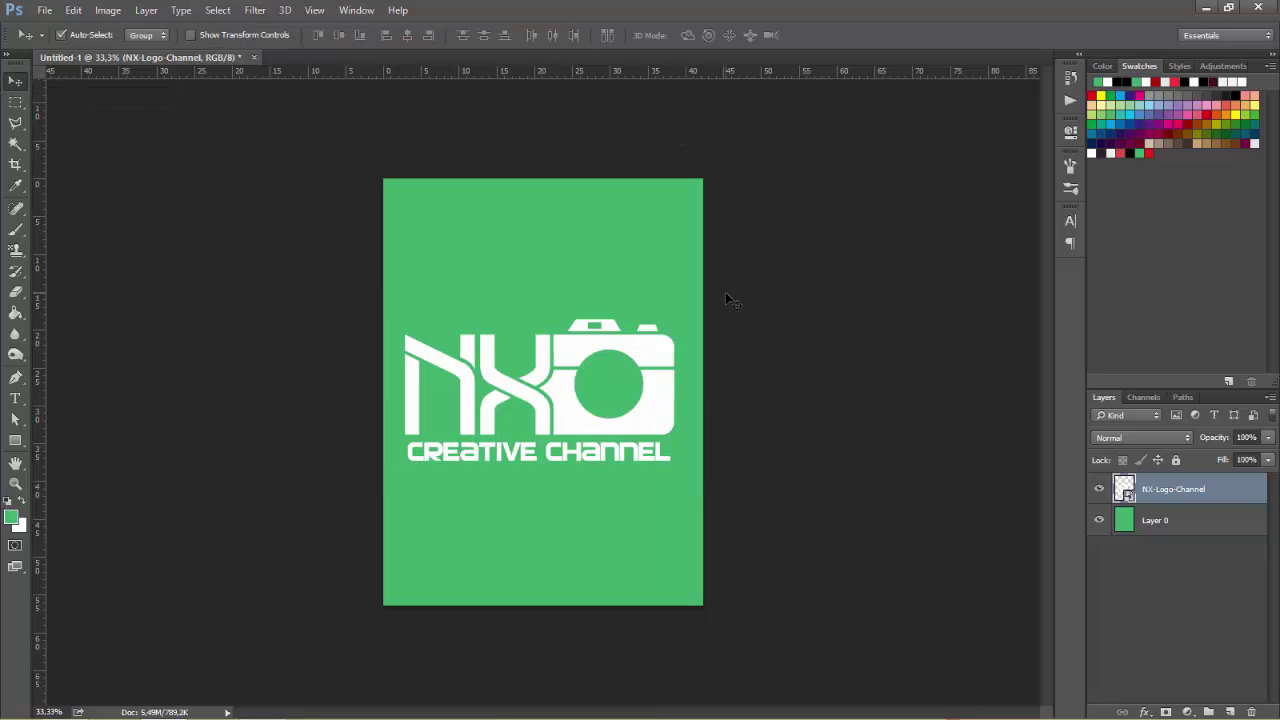
key("ctrl+plus")
key("ctrl+plus")
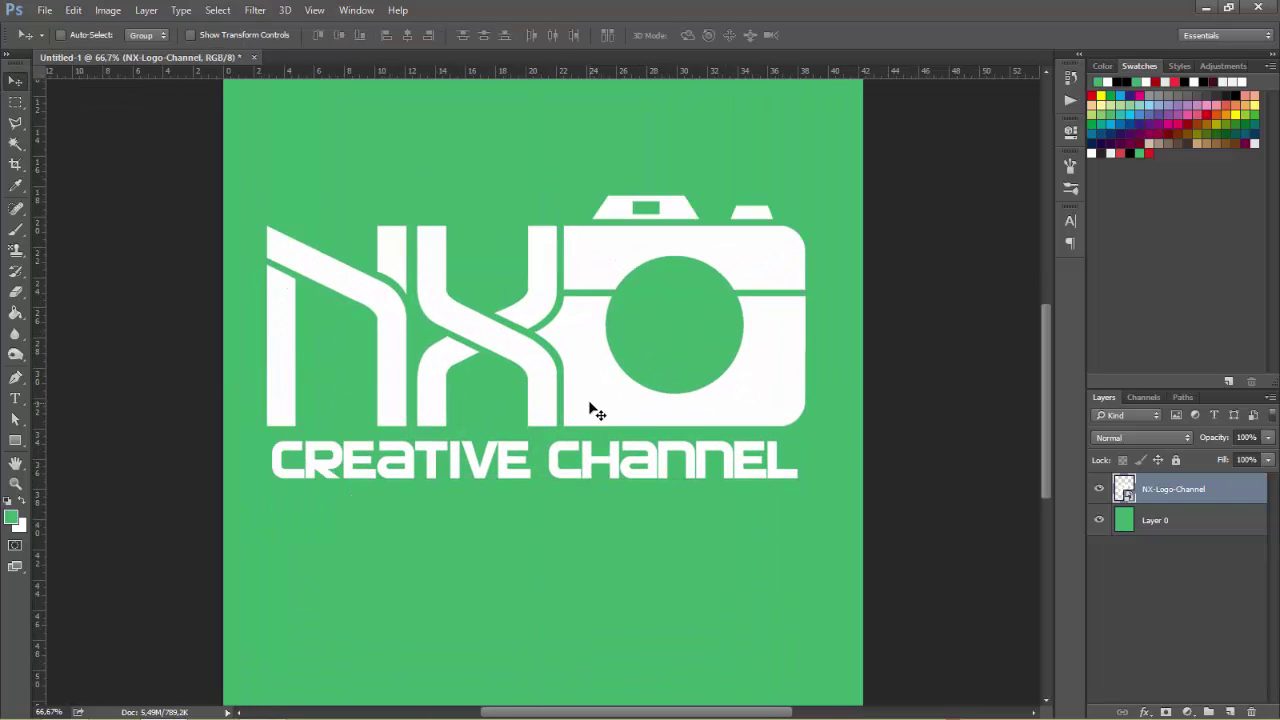
scroll(560, 420, "down", 5)
Sample white from the logo as the foreground colour
left_click(13, 518)
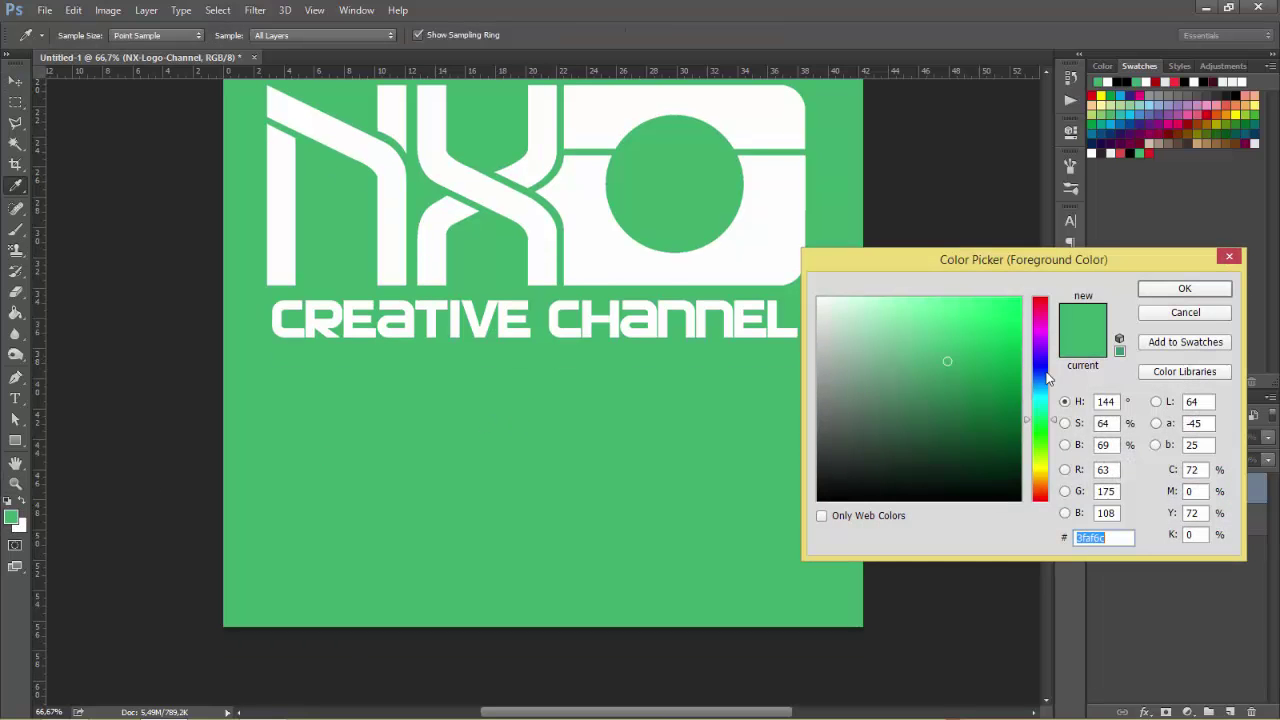
left_click(669, 109)
left_click(1190, 287)
Draw a white square at the bottom-right corner and move Rectangle 1 below the logo layer
left_click(15, 440)
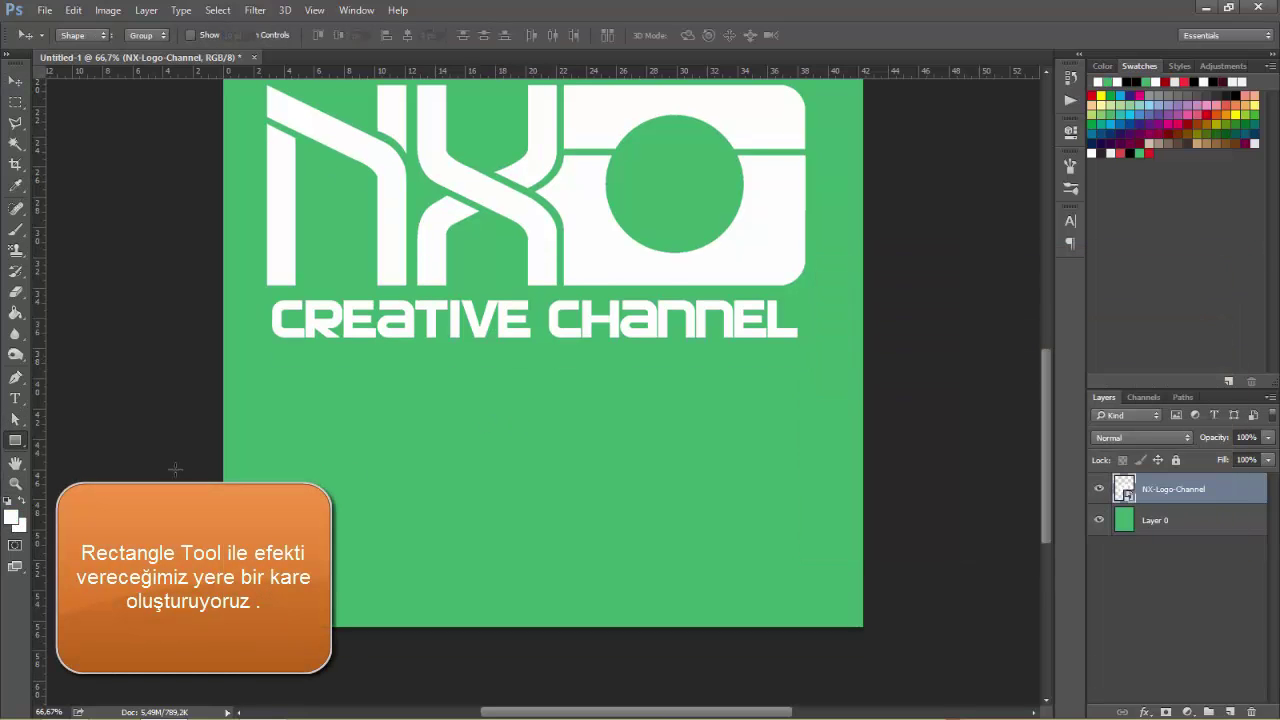
left_click_drag(862, 497, 765, 626)
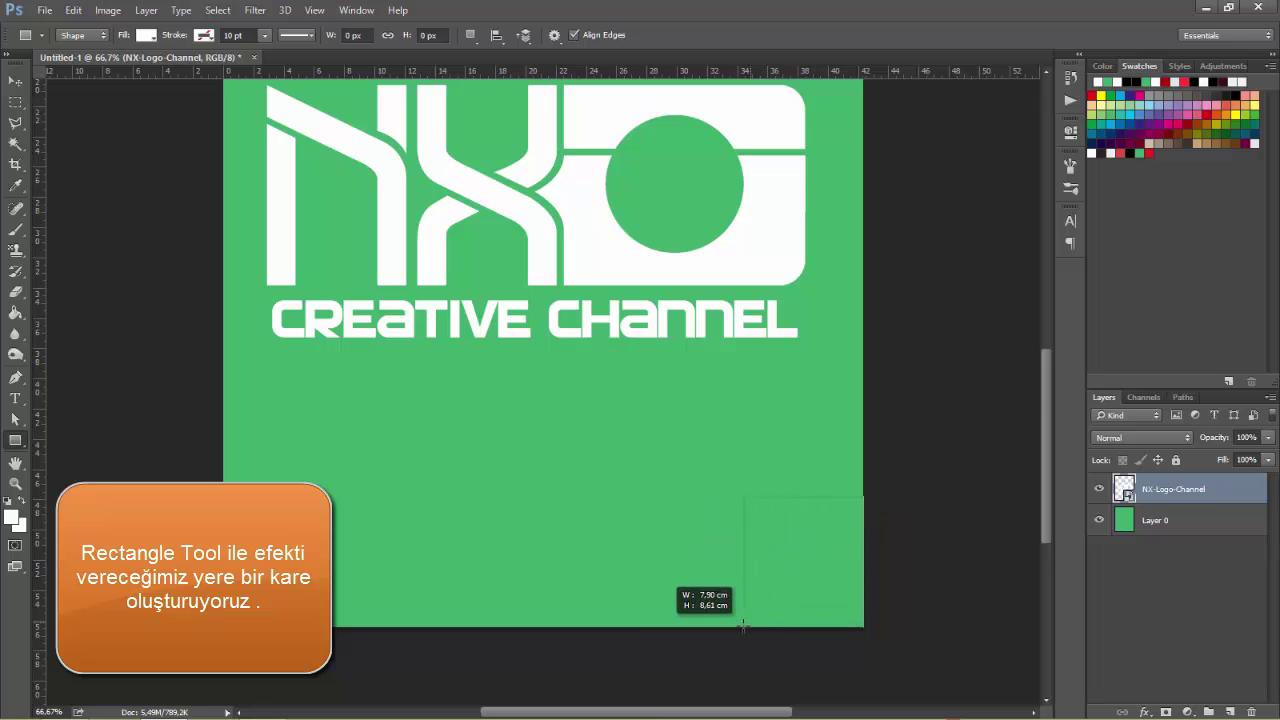
left_click_drag(765, 626, 743, 627)
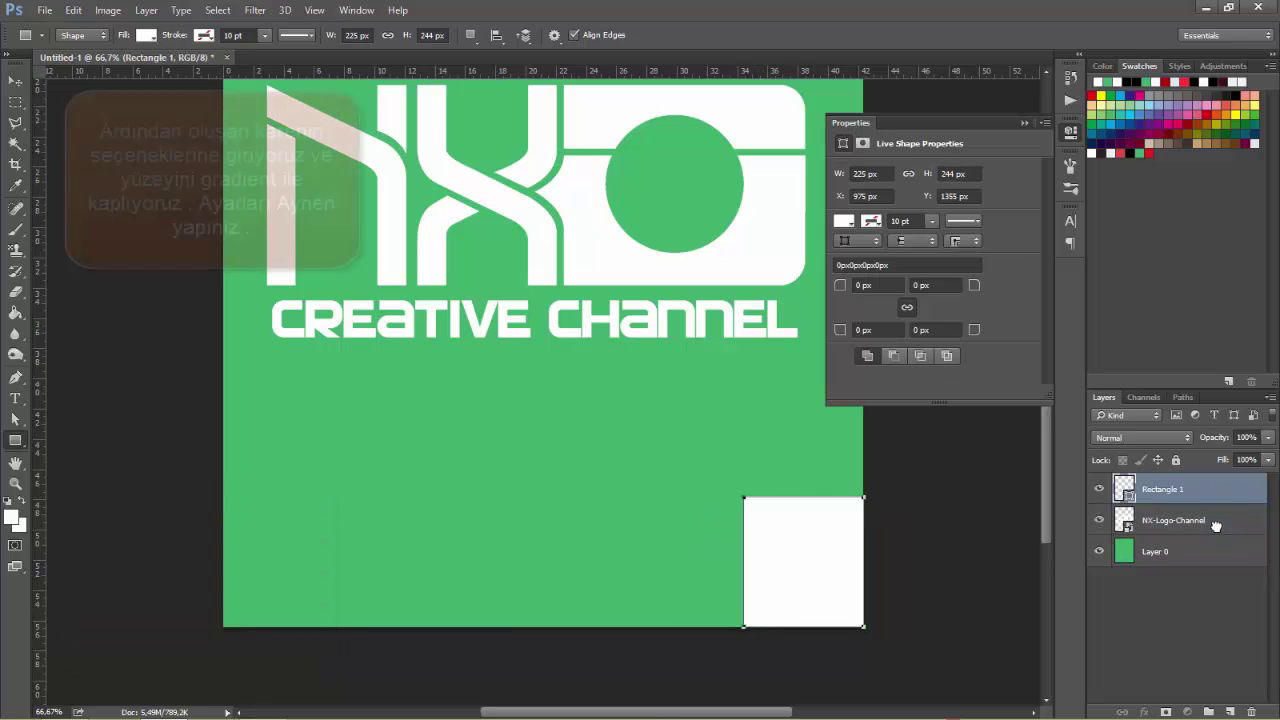
left_click_drag(1240, 489, 1245, 532)
Give Rectangle 1 a Black, White gradient overlay layer style
double_click(1200, 520)
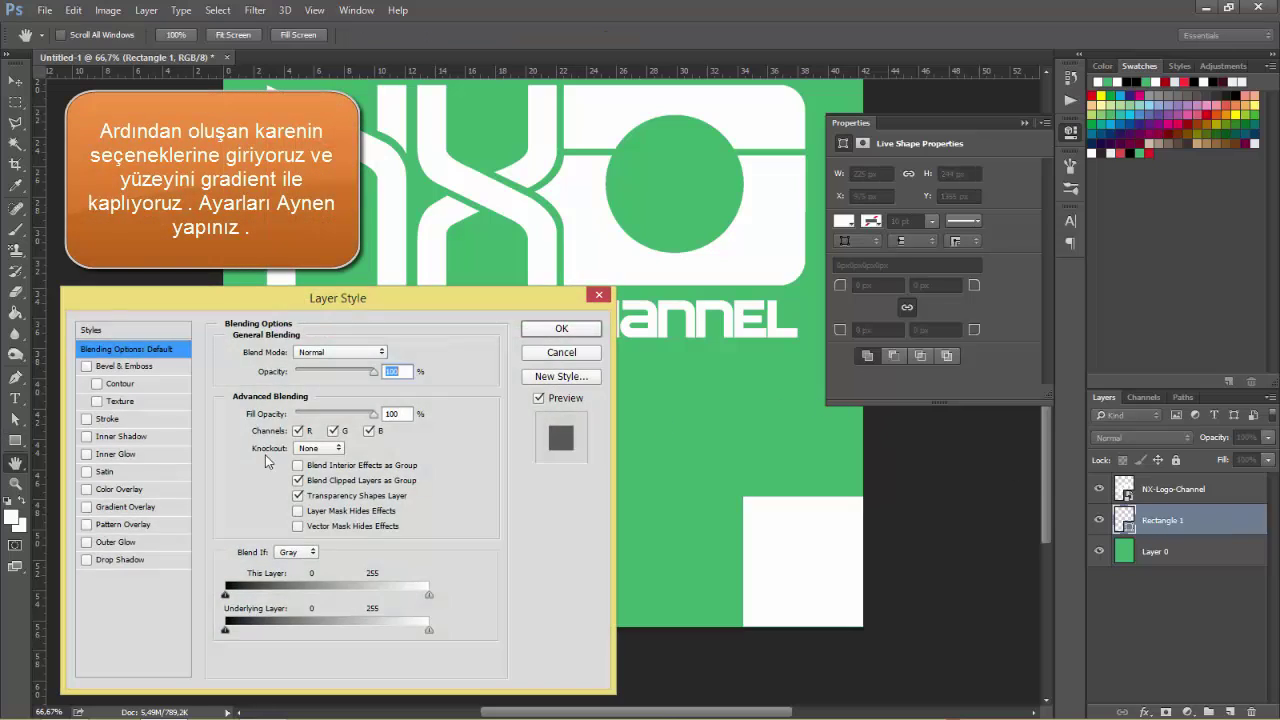
left_click(140, 508)
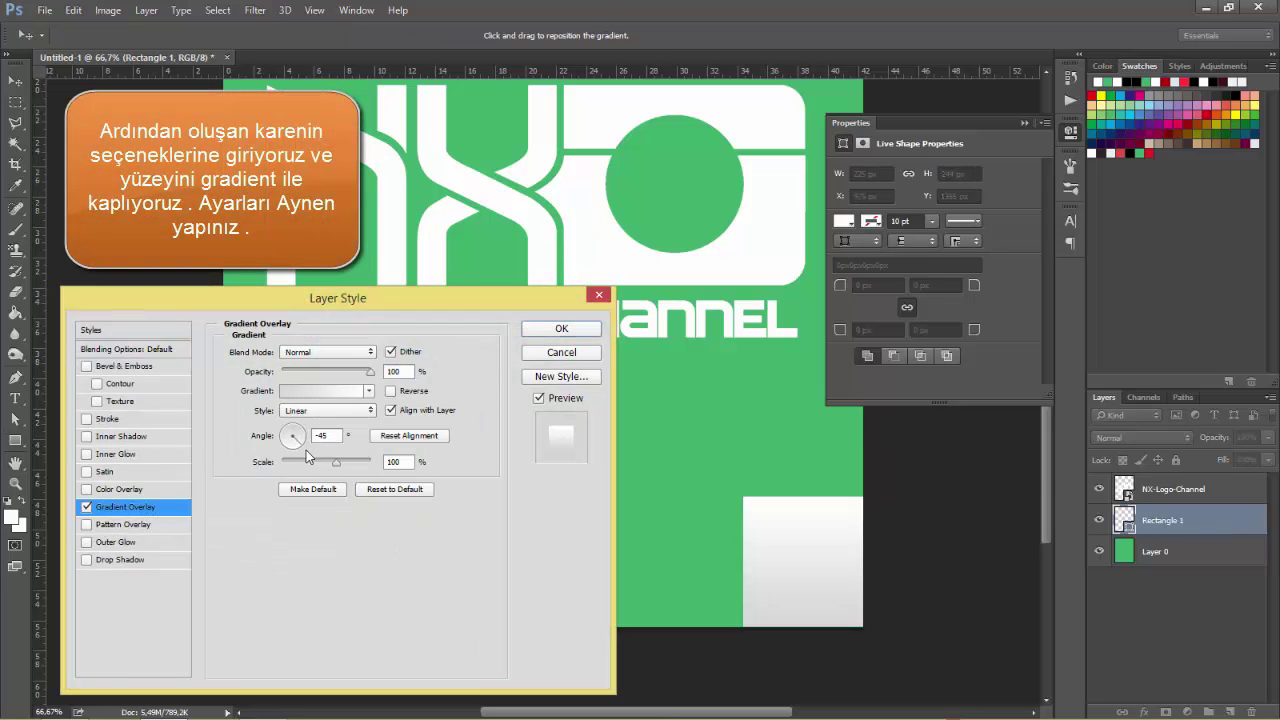
left_click(325, 390)
left_click(831, 297)
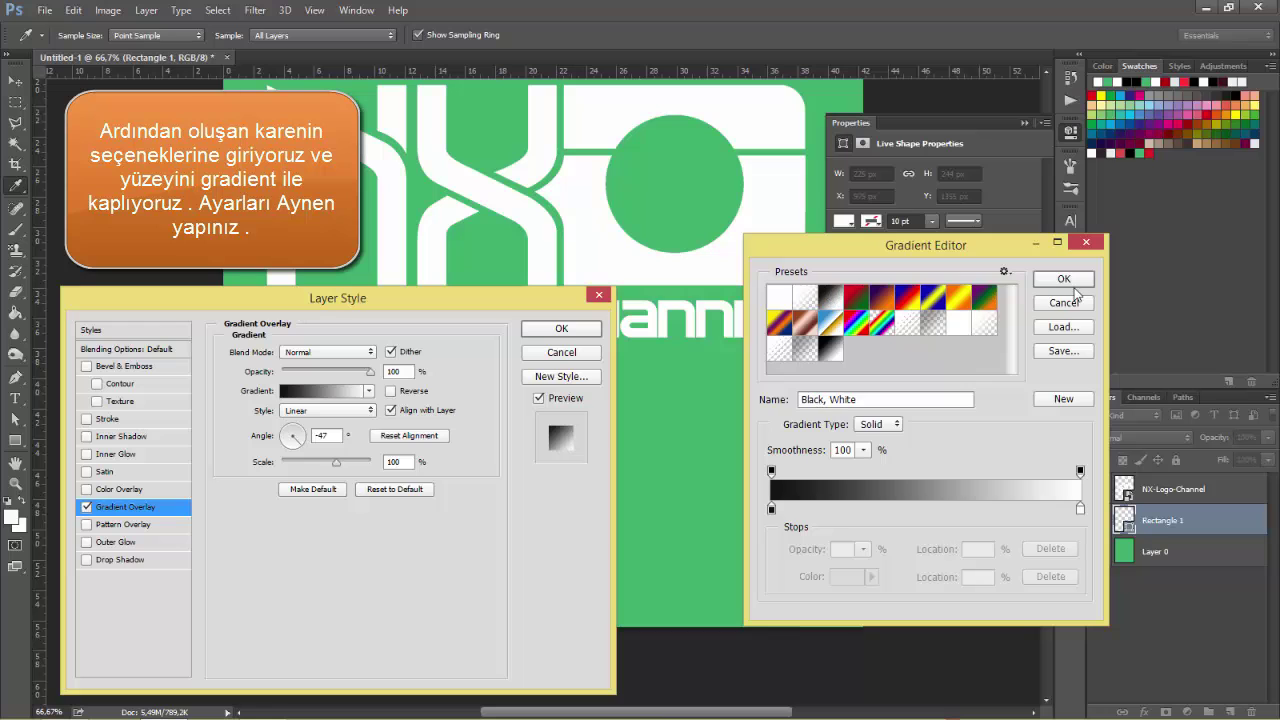
left_click(1068, 282)
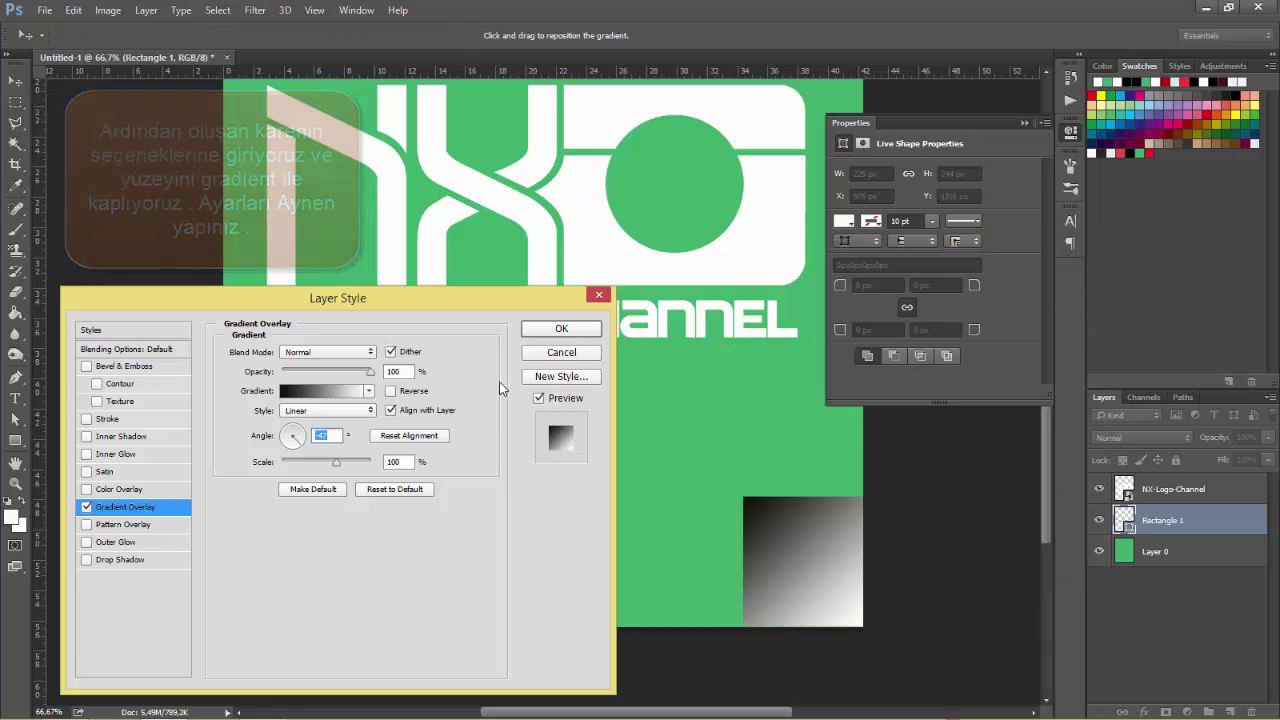
left_click(530, 331)
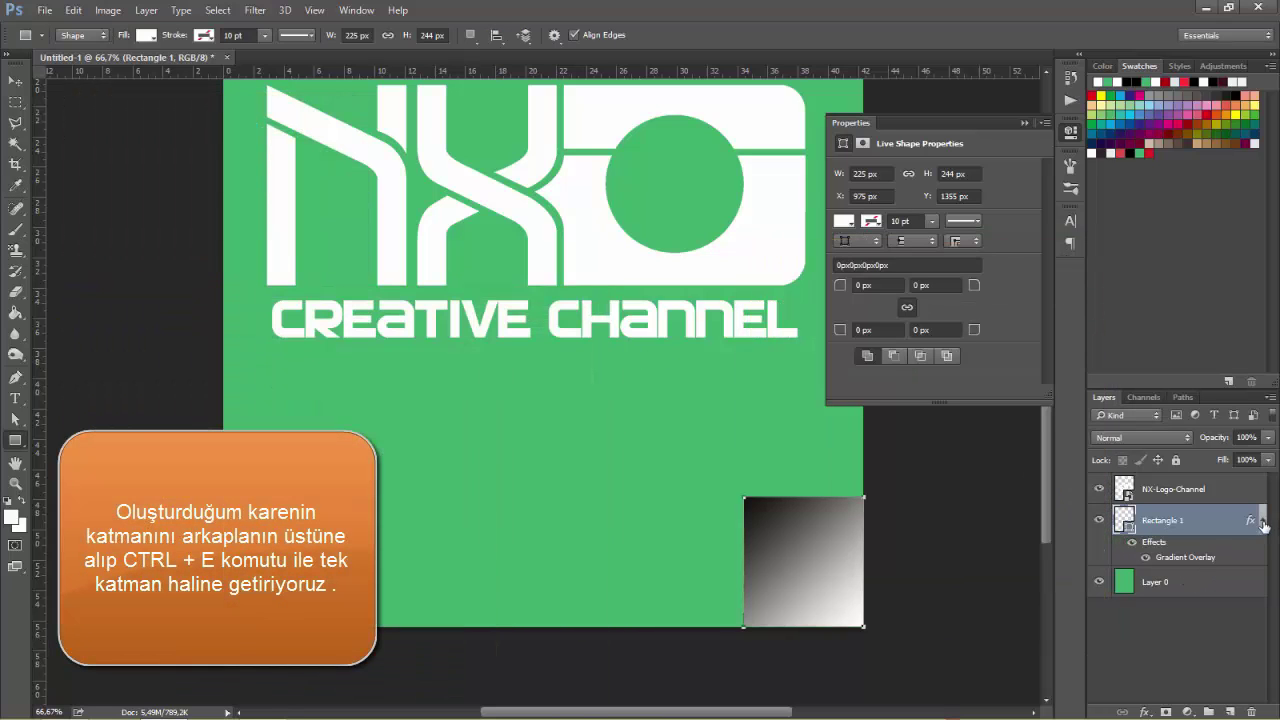
Merge Rectangle 1 with the green Layer 0 into a single layer
left_click(1262, 522)
left_click(1213, 558, "shift")
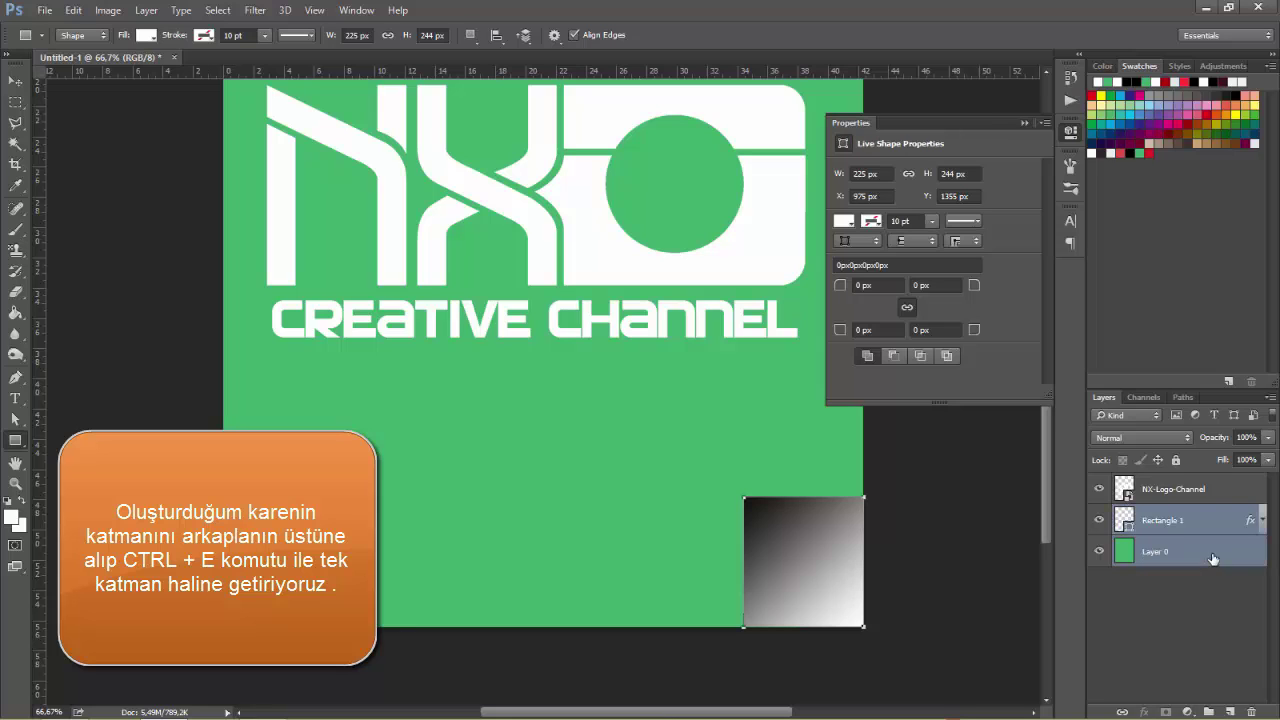
key("ctrl+e")
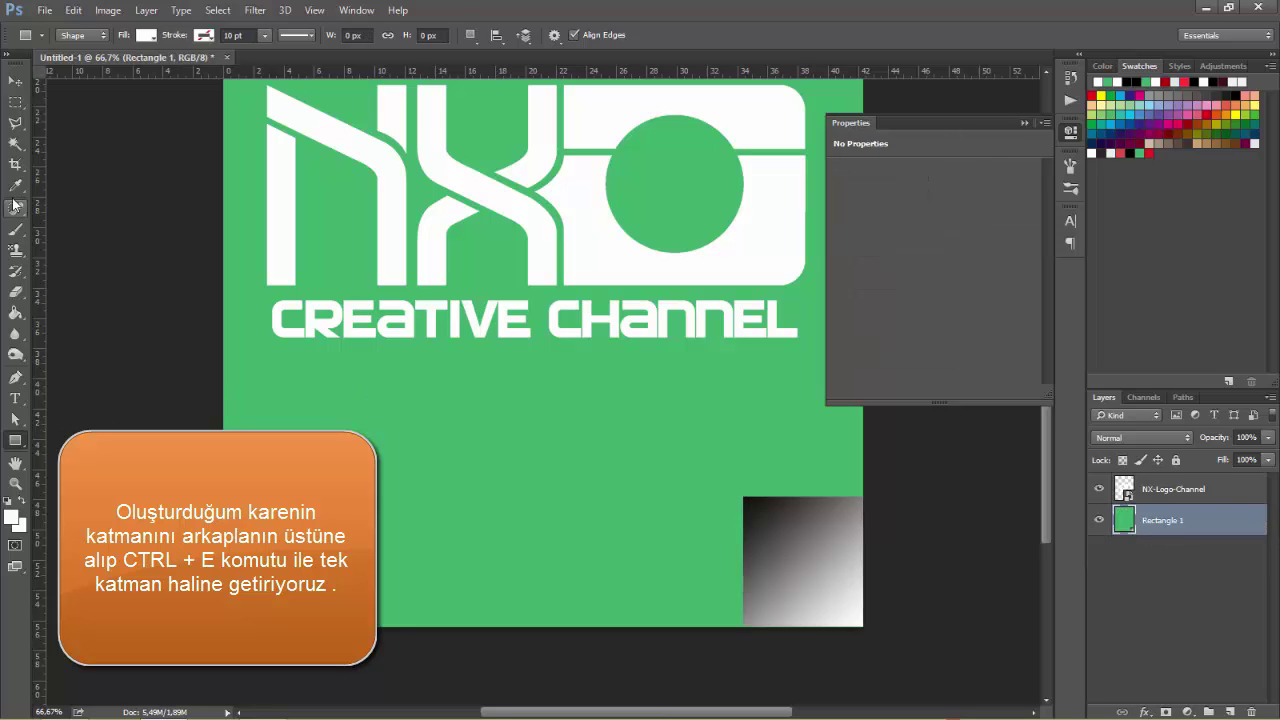
left_click(15, 102)
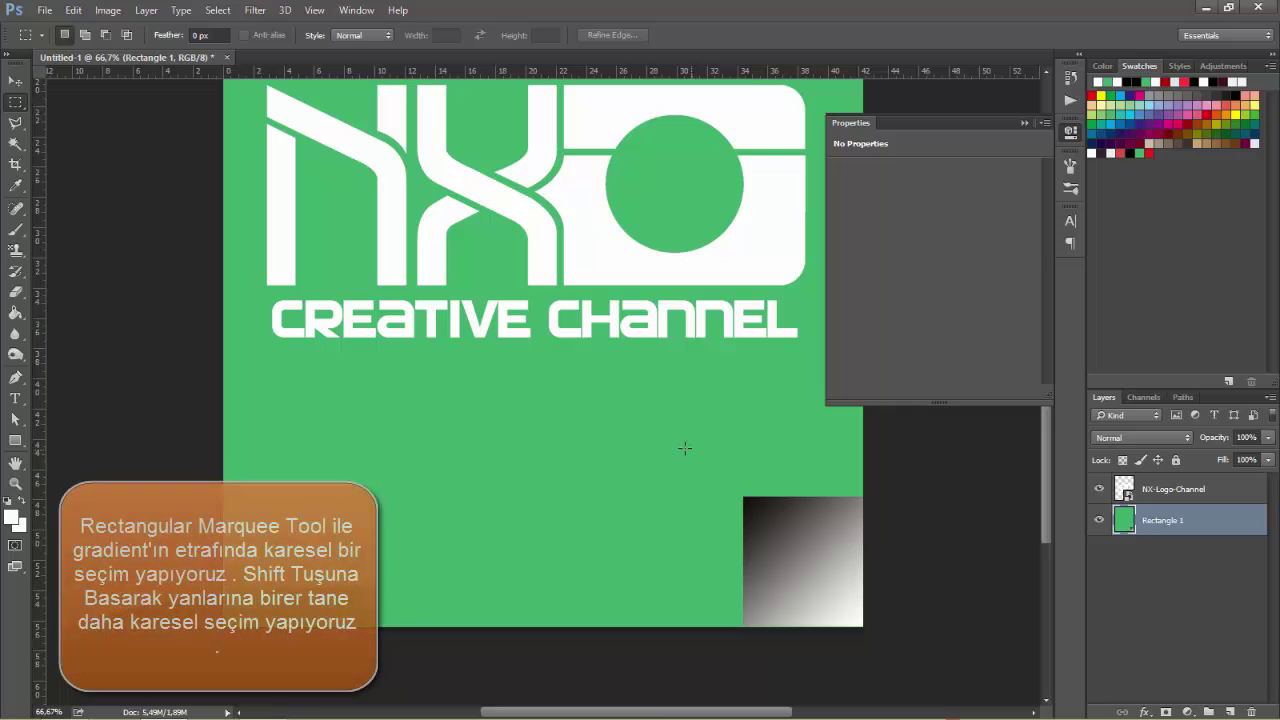
Build a stepped selection of three rectangles around the gradient square, extending left and upward
left_click_drag(673, 449, 866, 628)
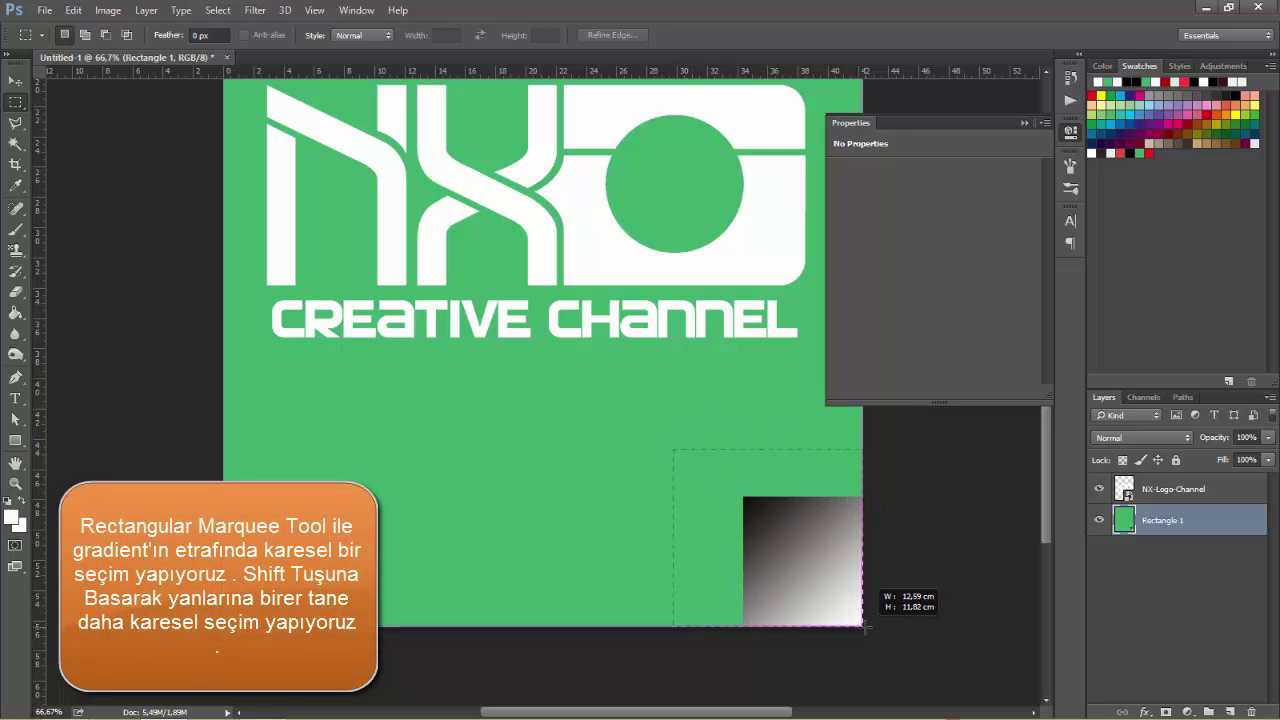
left_click_drag(697, 525, 575, 646)
left_click(1024, 122)
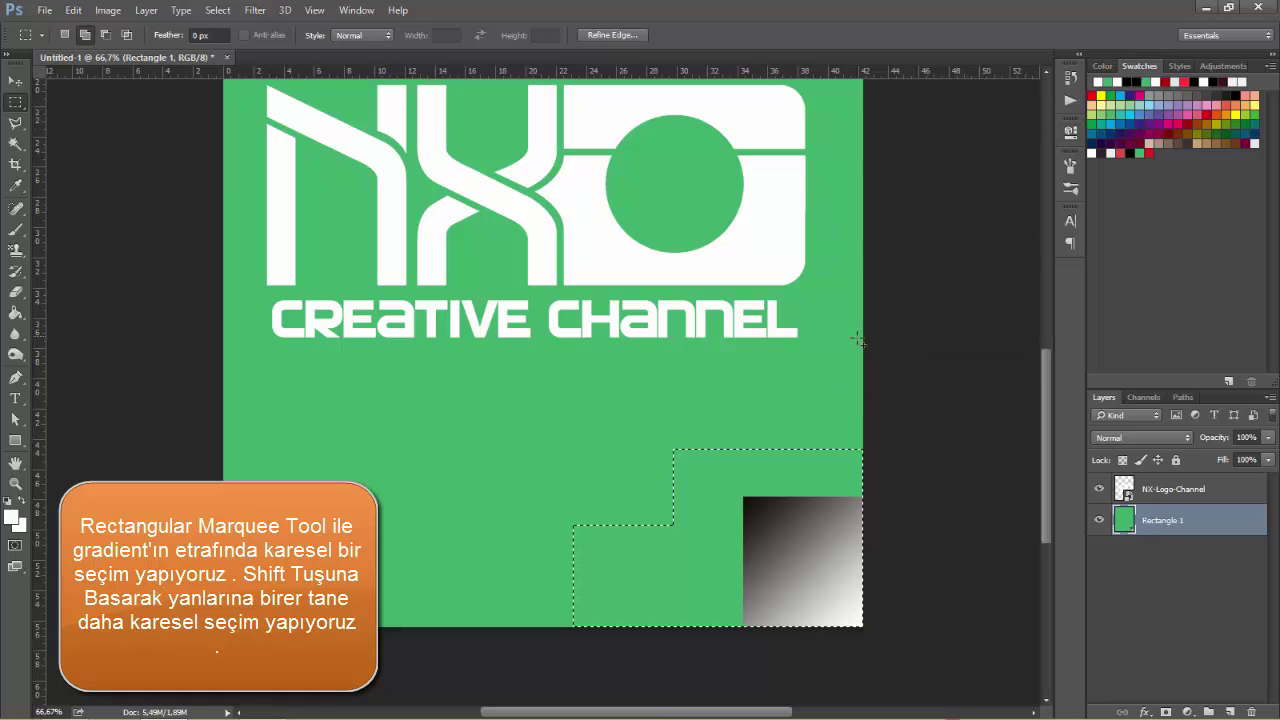
left_click_drag(862, 351, 764, 469)
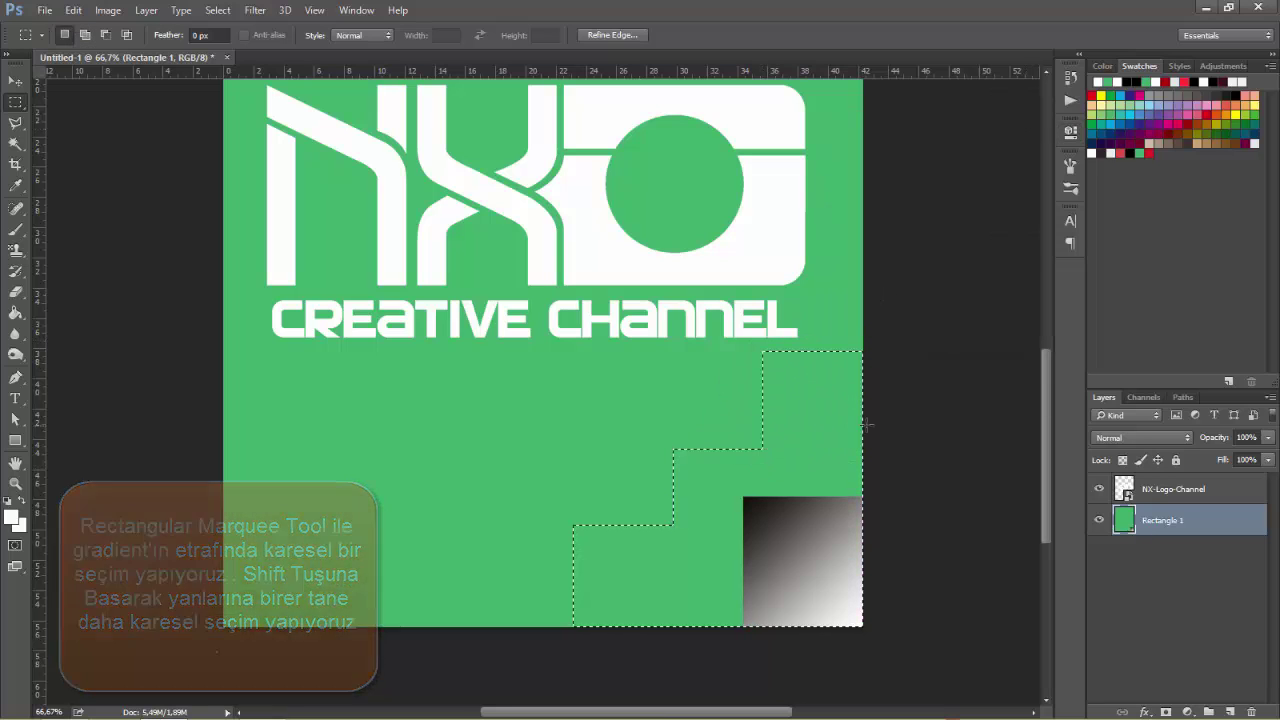
Warp the selection's bottom-right corner up-left into a curled page fold and commit it
left_click(74, 12)
mouse_move(97, 338)
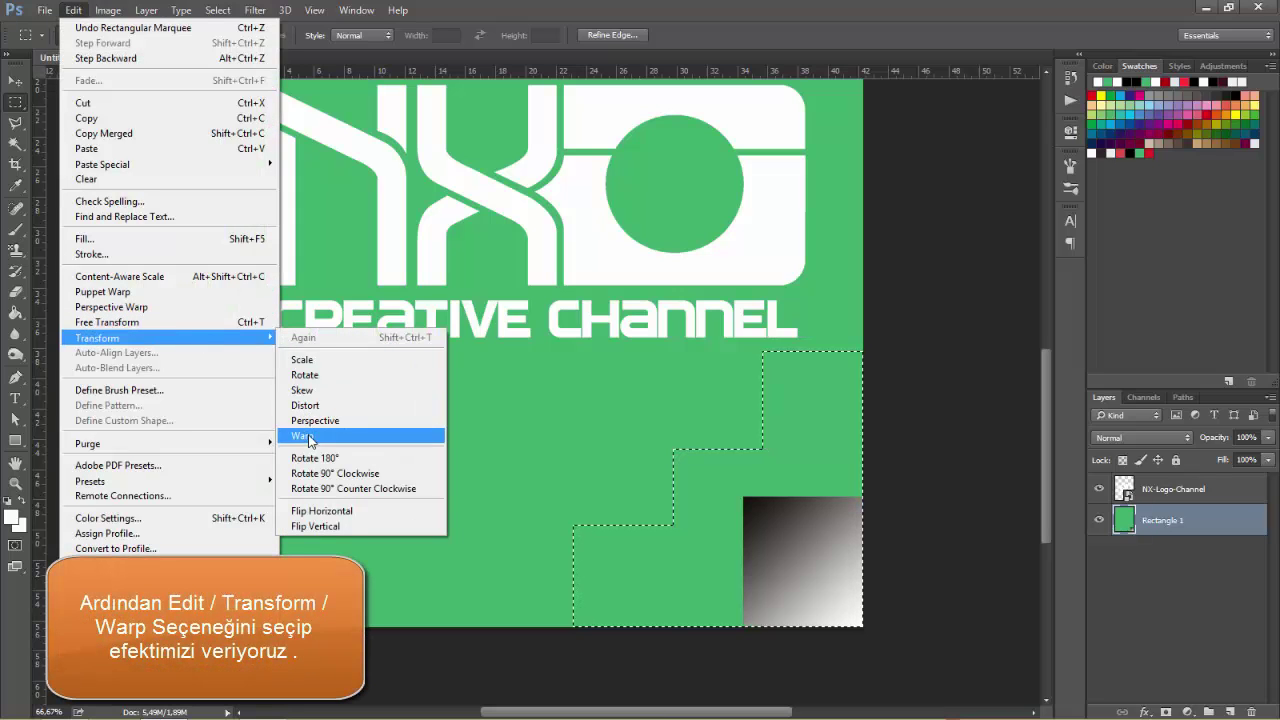
left_click(308, 440)
left_click_drag(862, 626, 675, 452)
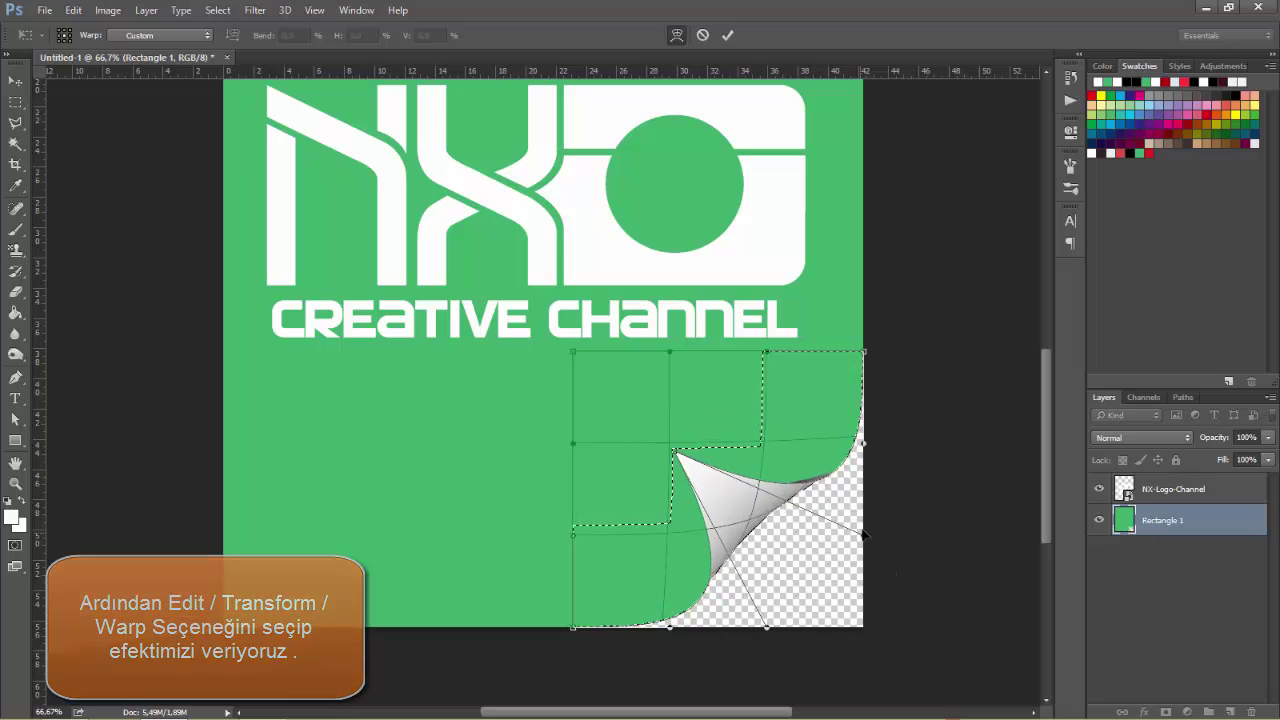
left_click_drag(863, 536, 905, 495)
left_click_drag(768, 633, 726, 667)
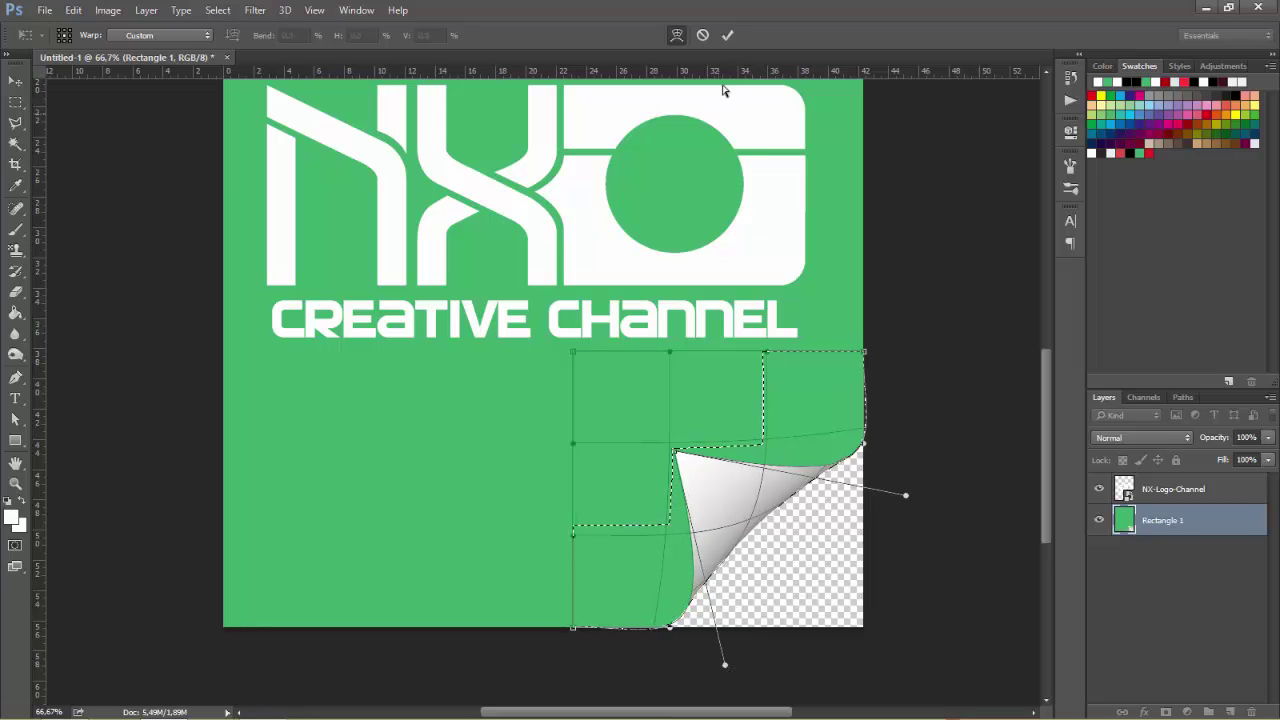
left_click(727, 35)
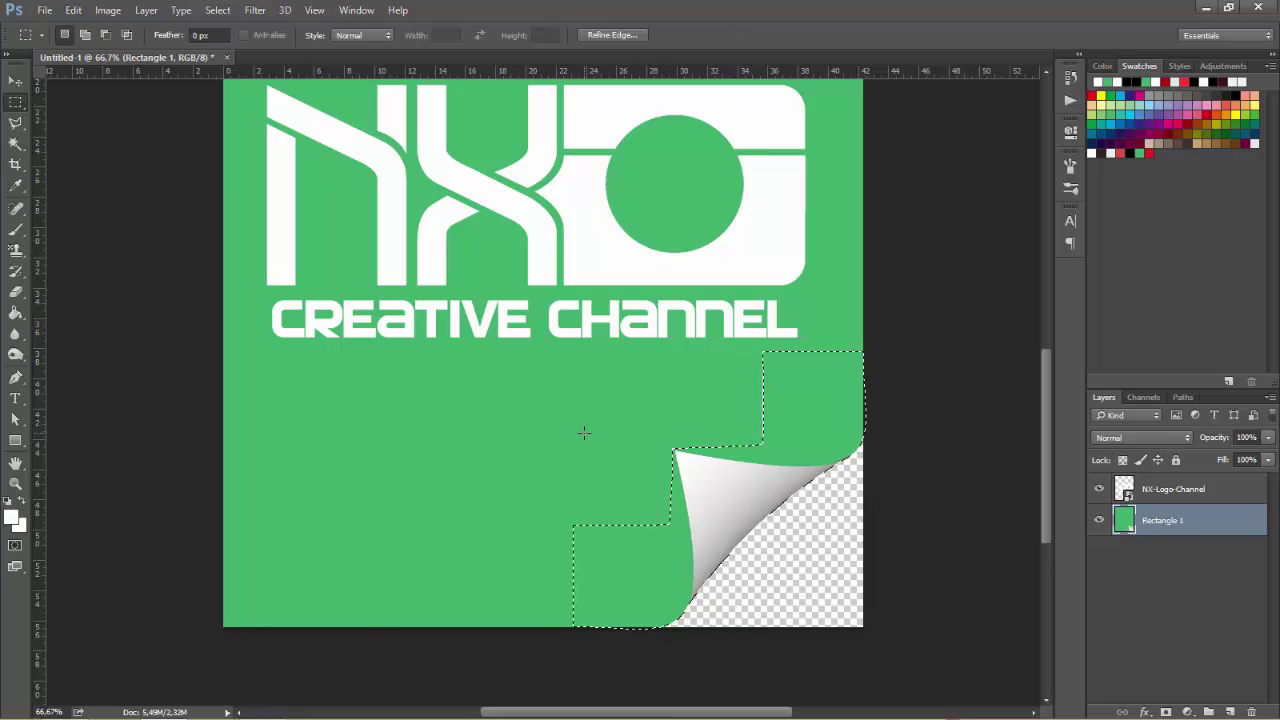
Deselect and set up the Brush tool at 18 px
key("ctrl+d")
left_click(15, 232)
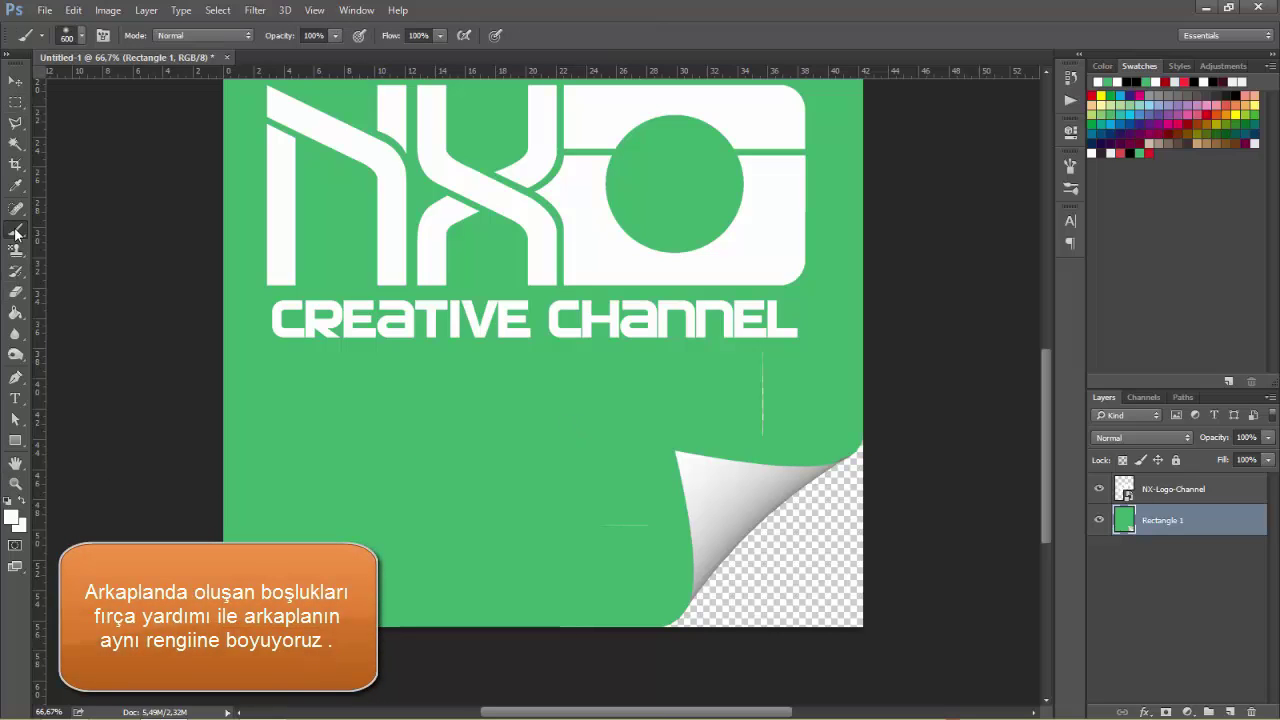
left_click(80, 35)
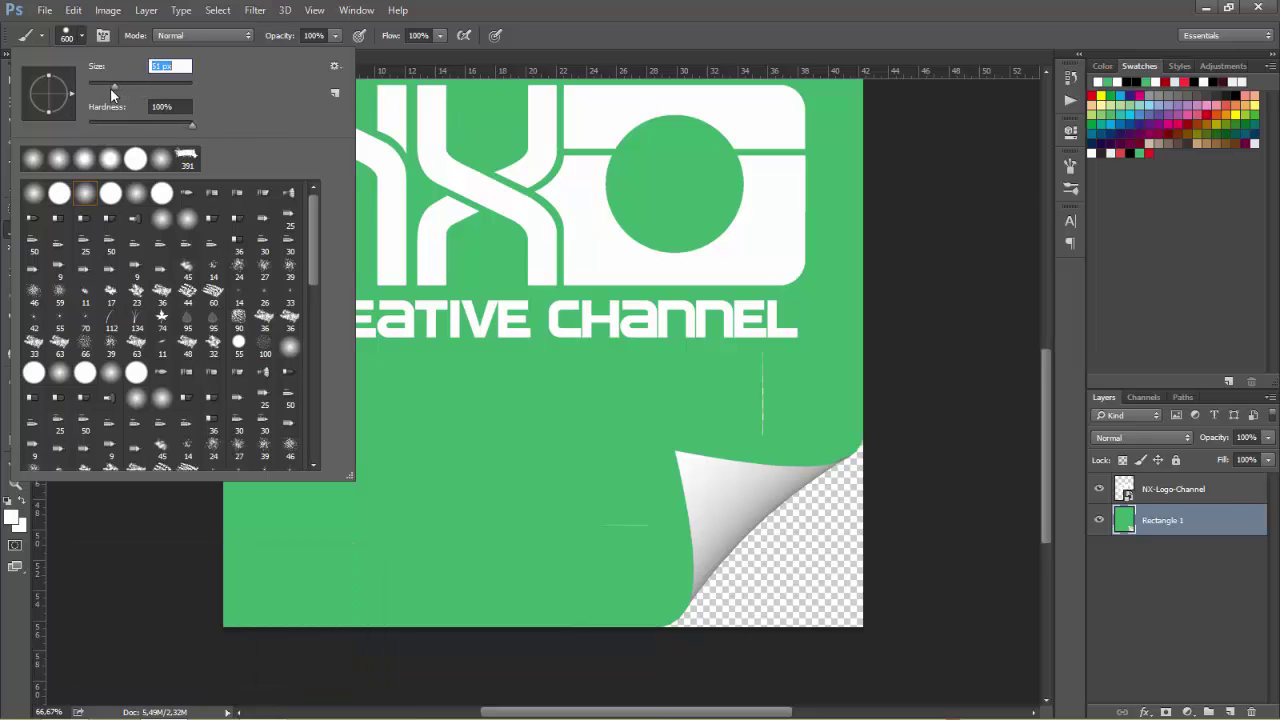
left_click_drag(110, 87, 99, 88)
Sample the background green and paint over the horizontal and vertical light streaks
left_click(12, 517)
left_click(386, 443)
left_click(1186, 289)
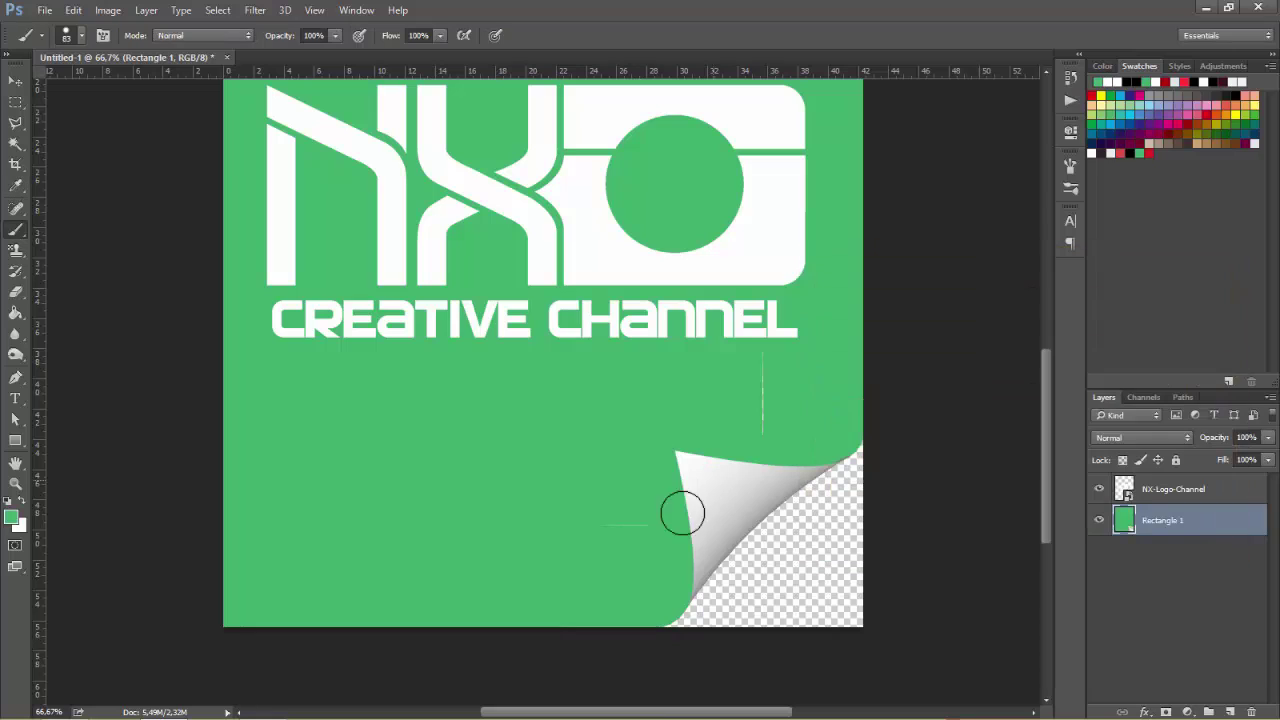
left_click_drag(682, 514, 608, 523)
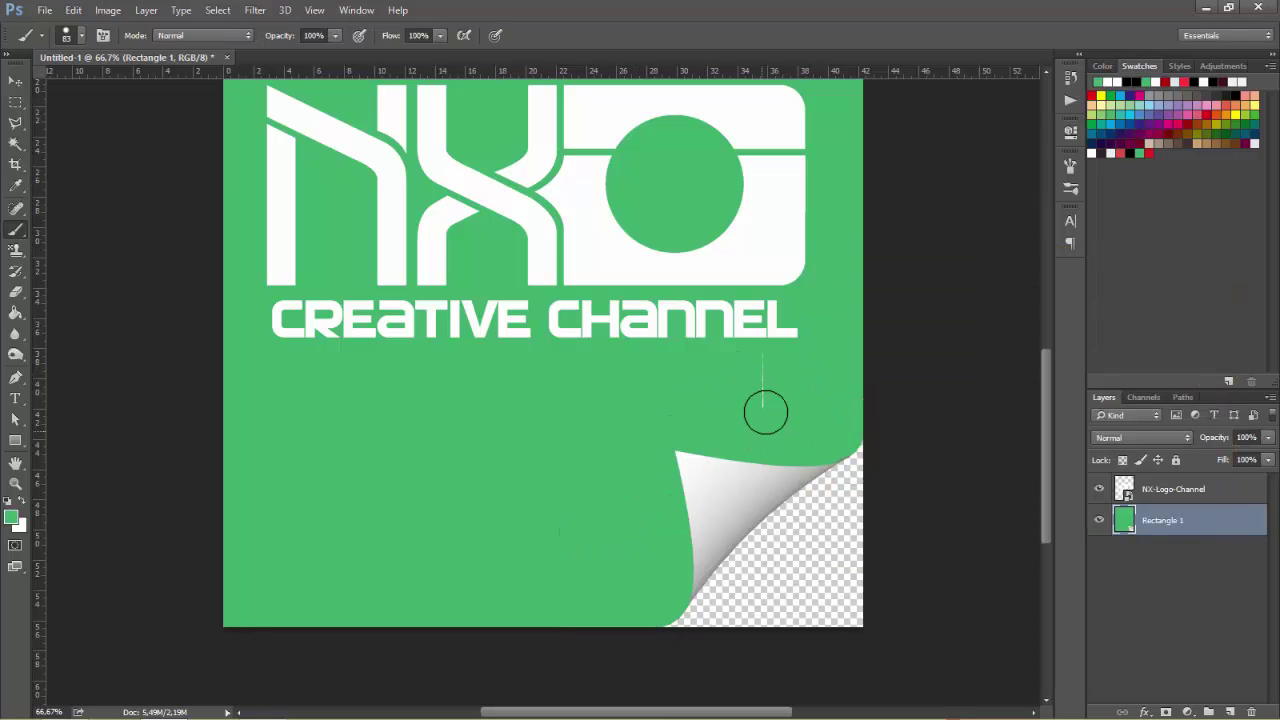
left_click_drag(765, 412, 767, 371)
Add a new layer and set the brush to 0% hardness and 600 px size
left_click(1231, 712)
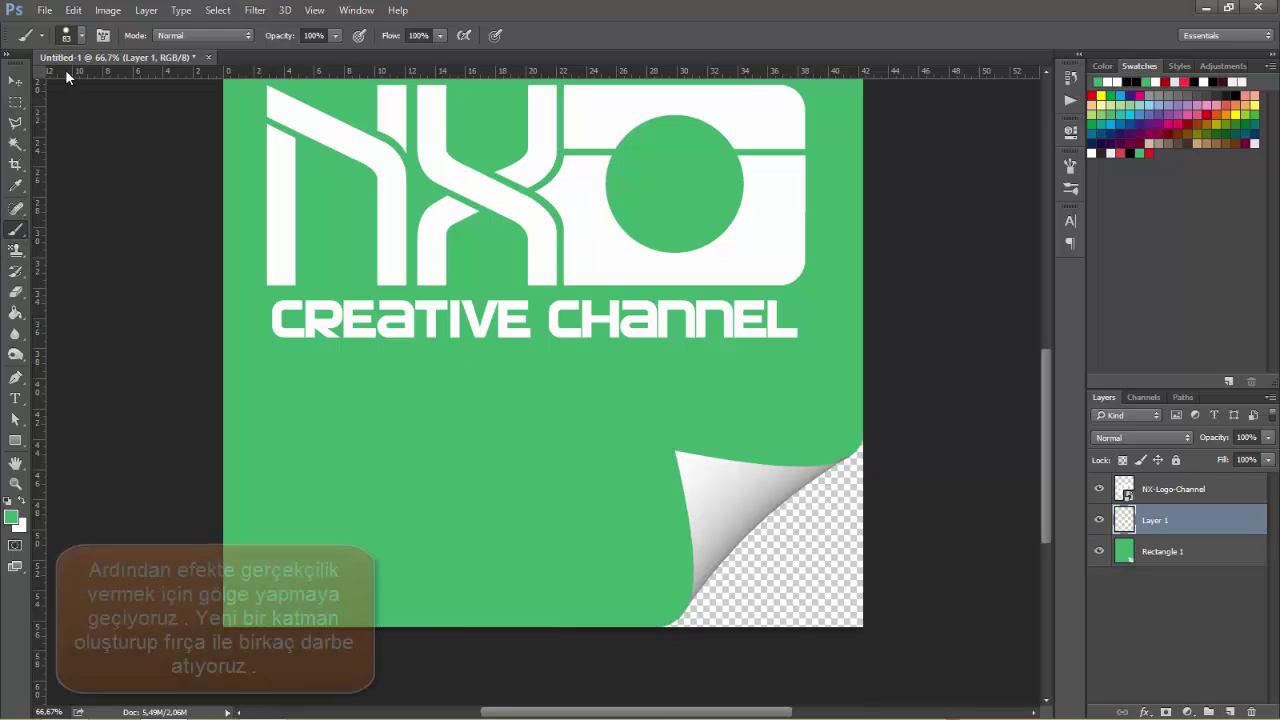
left_click(70, 38)
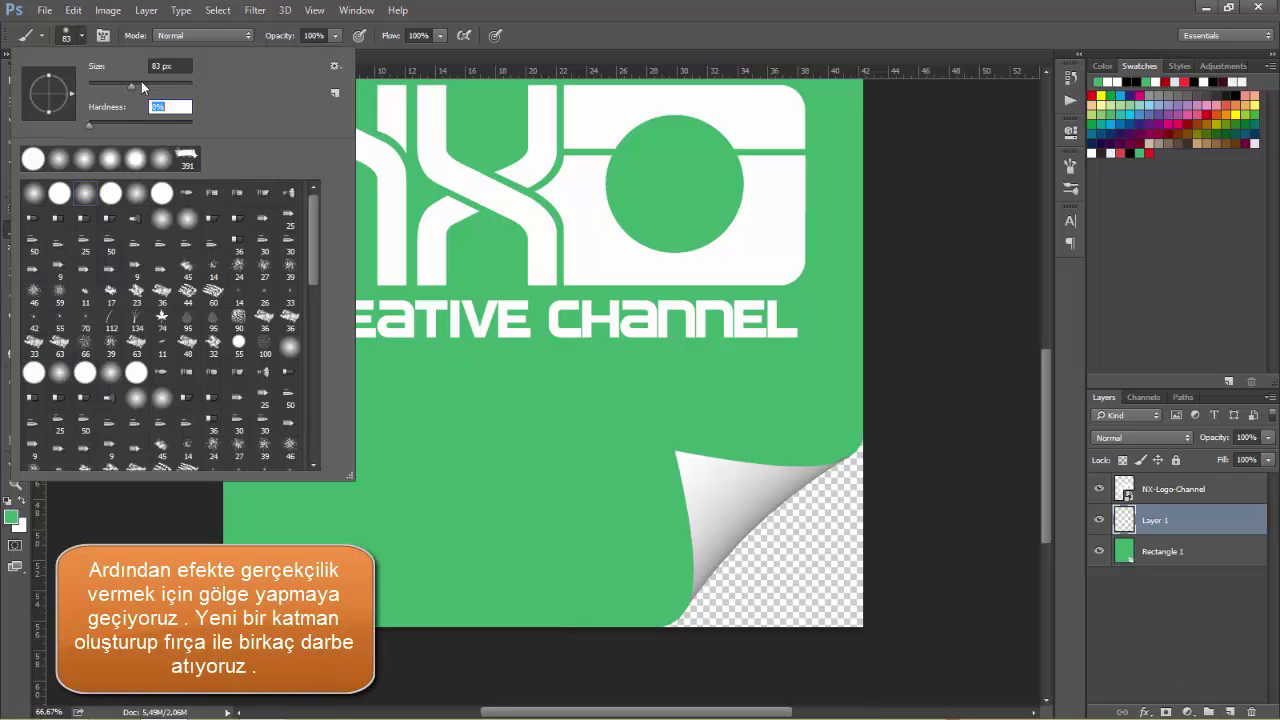
key("shift+Tab")
type("600")
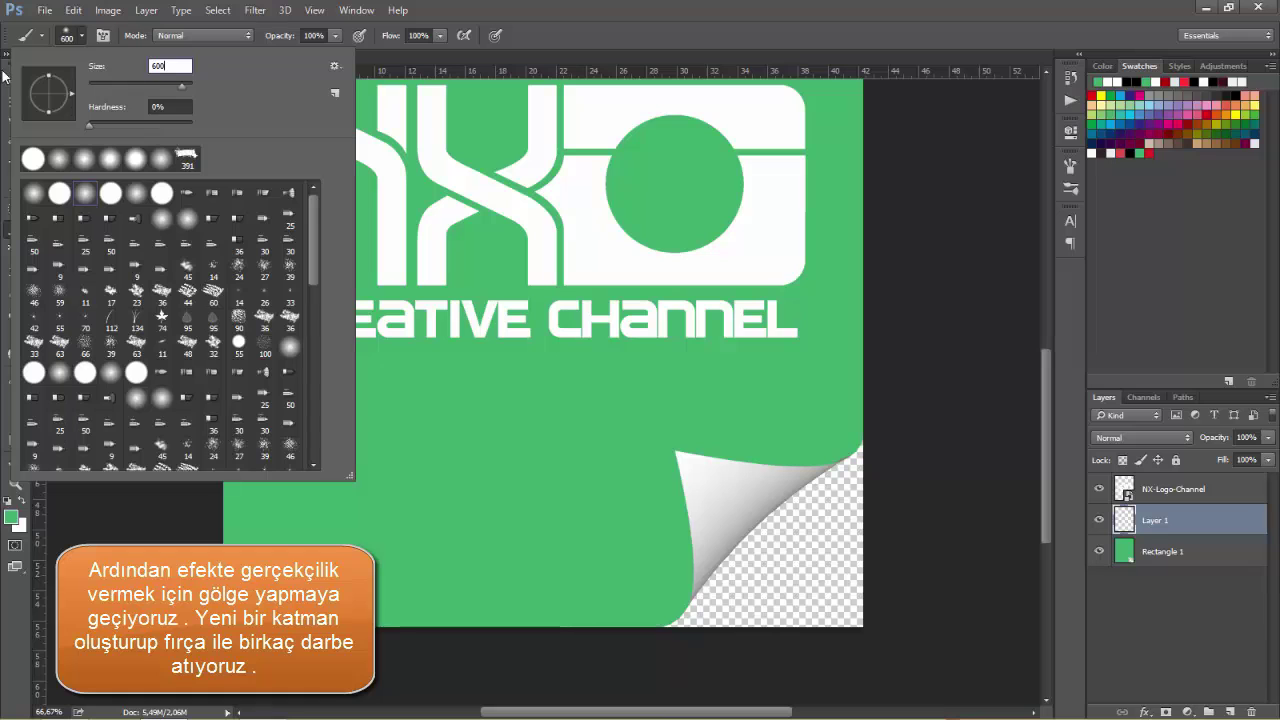
Set the foreground to black 000000 and dab a soft shadow twice at the page curl
left_click(11, 517)
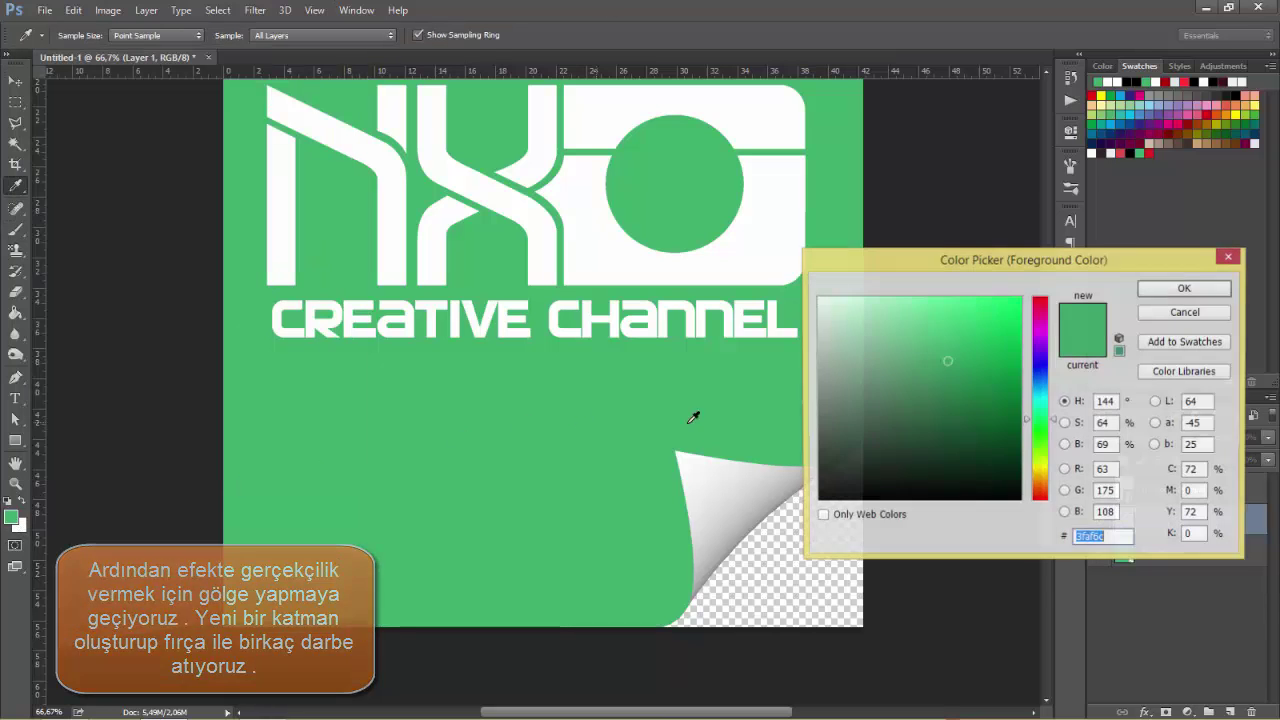
type("000000")
key("Return")
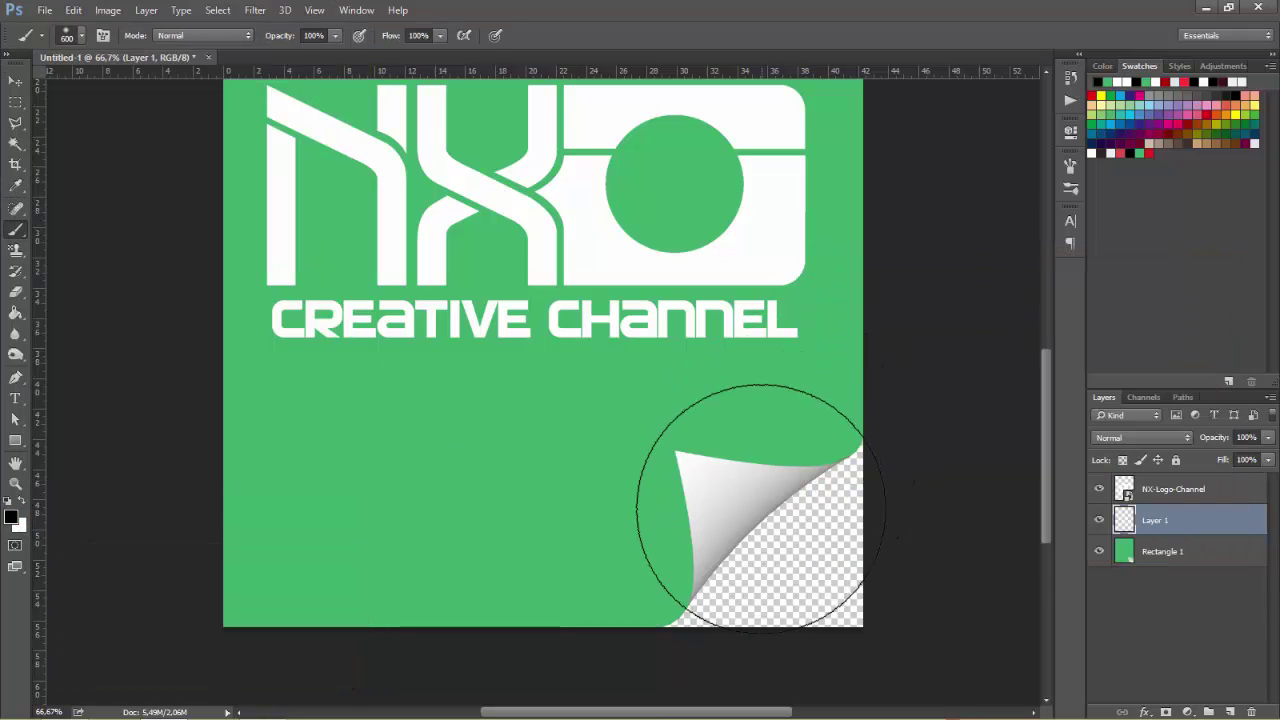
left_click(766, 518)
left_click(766, 518)
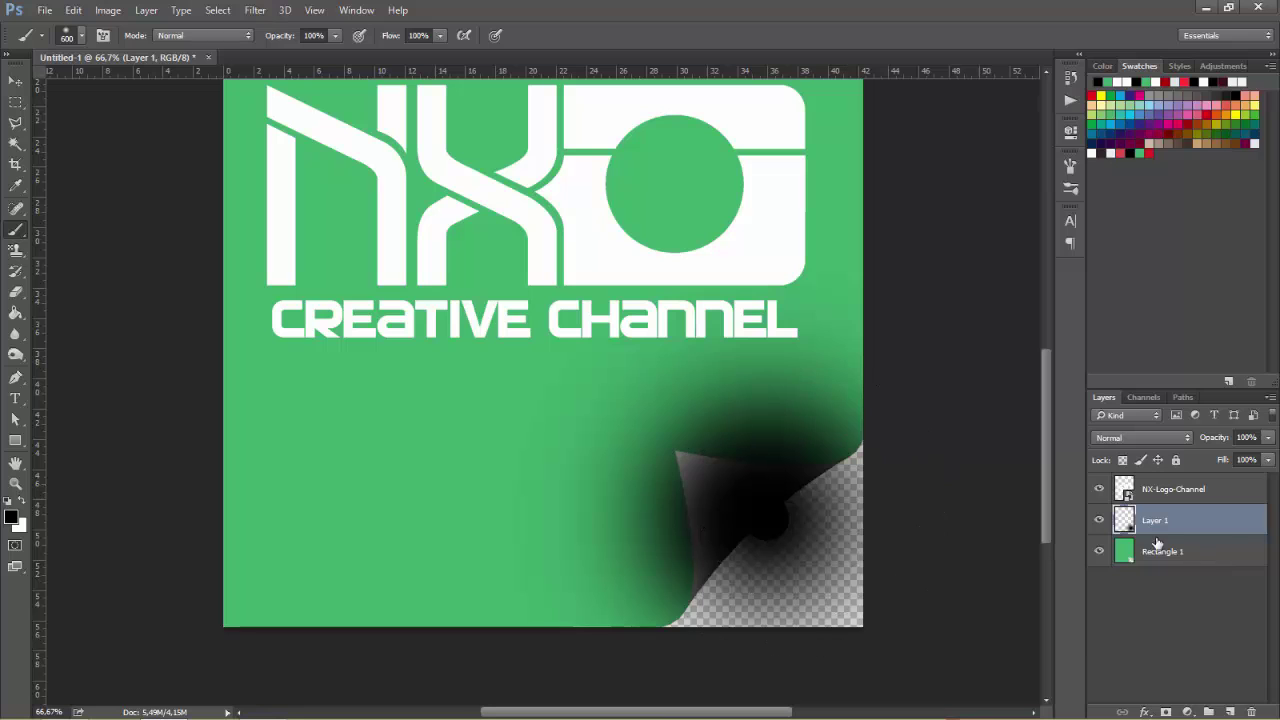
Zoom to 100% and lower Layer 1 opacity to 65%
left_click(16, 378)
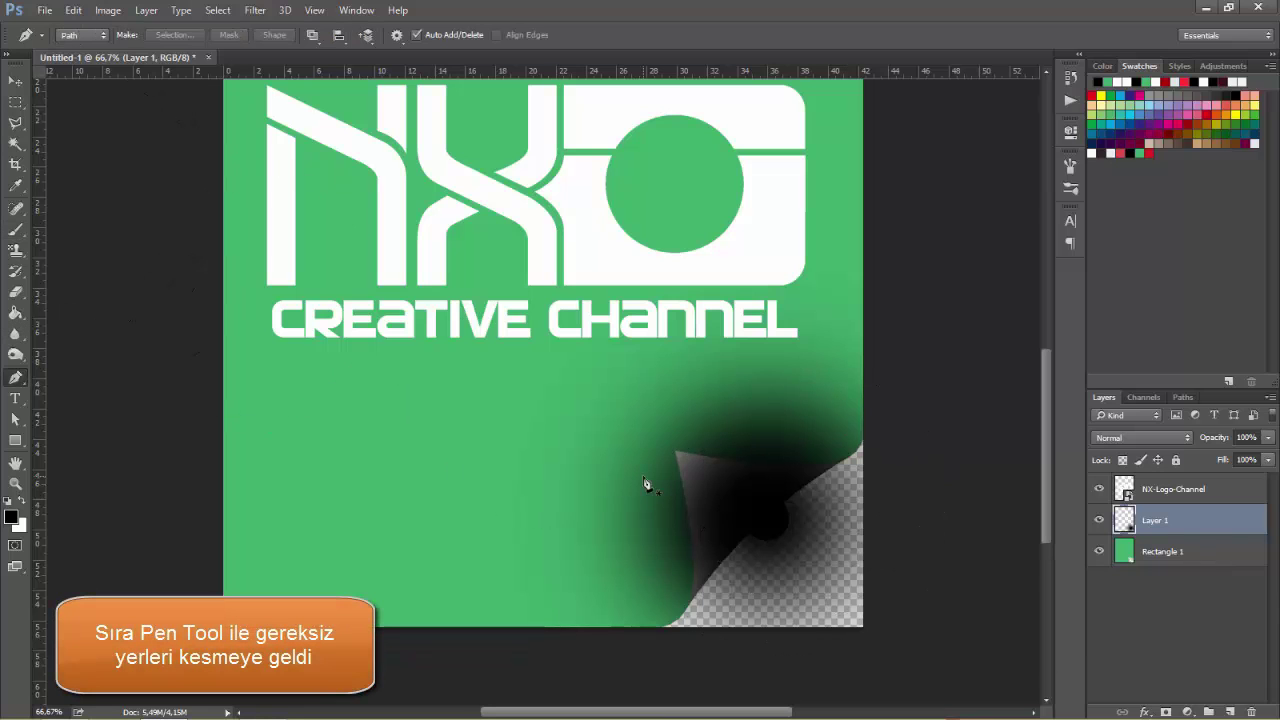
key("ctrl+plus")
scroll(714, 481, "down", 2)
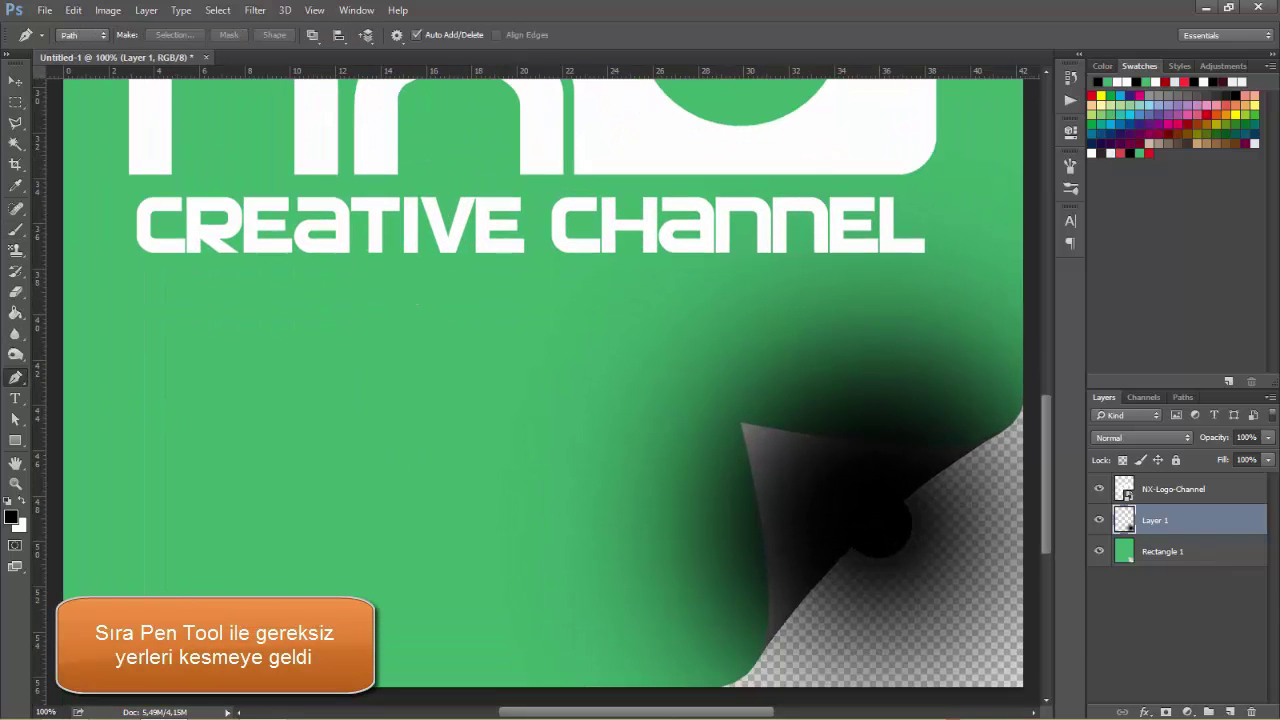
left_click(1266, 438)
left_click_drag(1267, 455, 1241, 459)
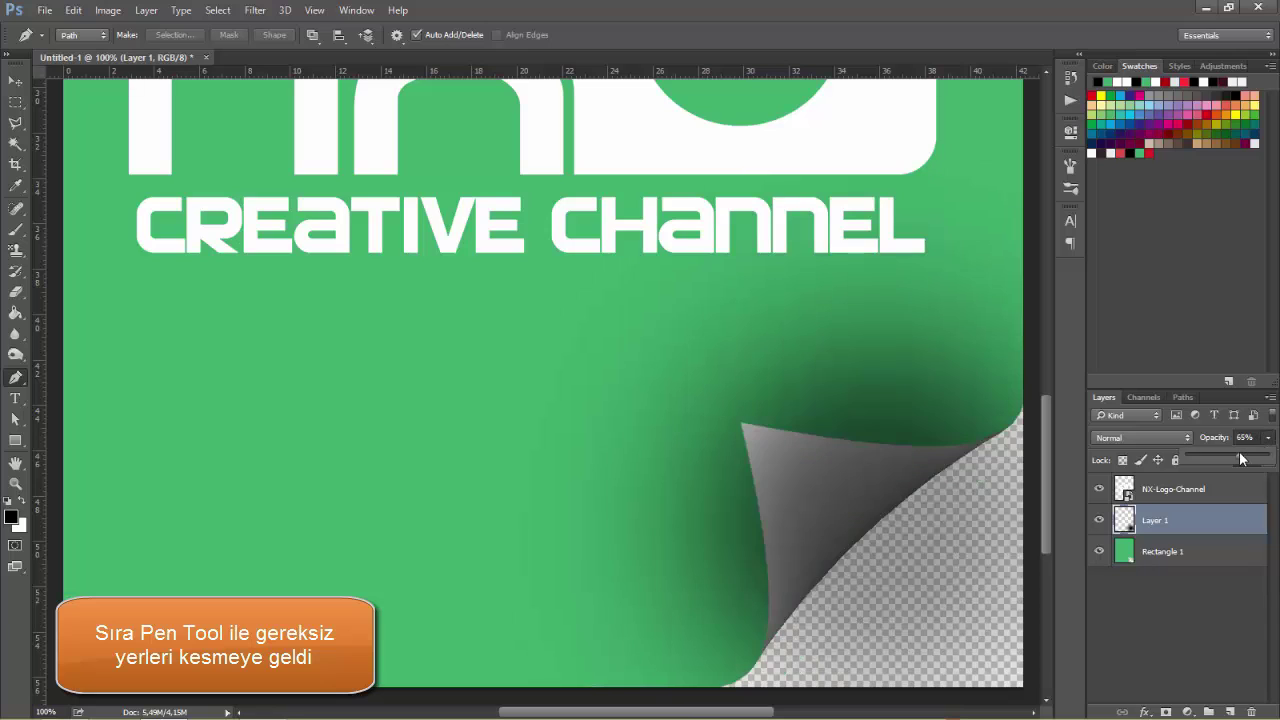
Trace a closed pen path around the curled flap and the bottom-right corner
left_click(744, 428)
scroll(800, 520, "down", 2)
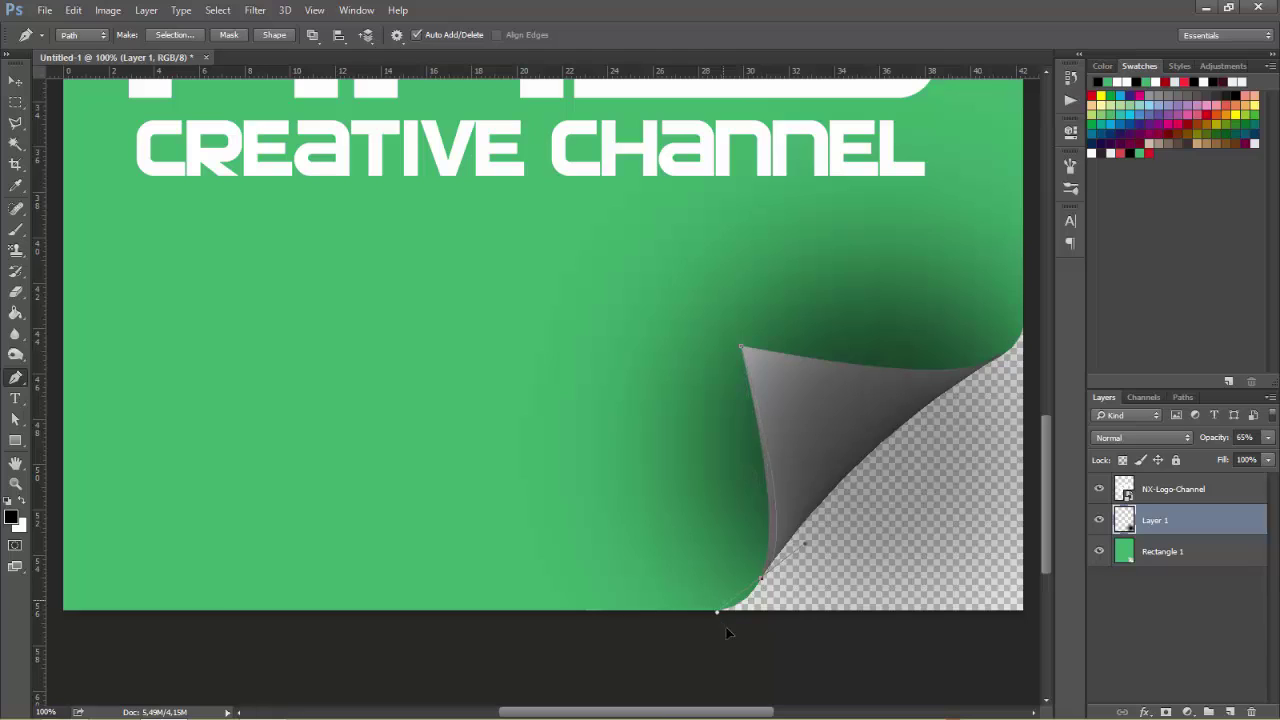
left_click_drag(727, 650, 735, 654)
left_click(727, 611, "shift")
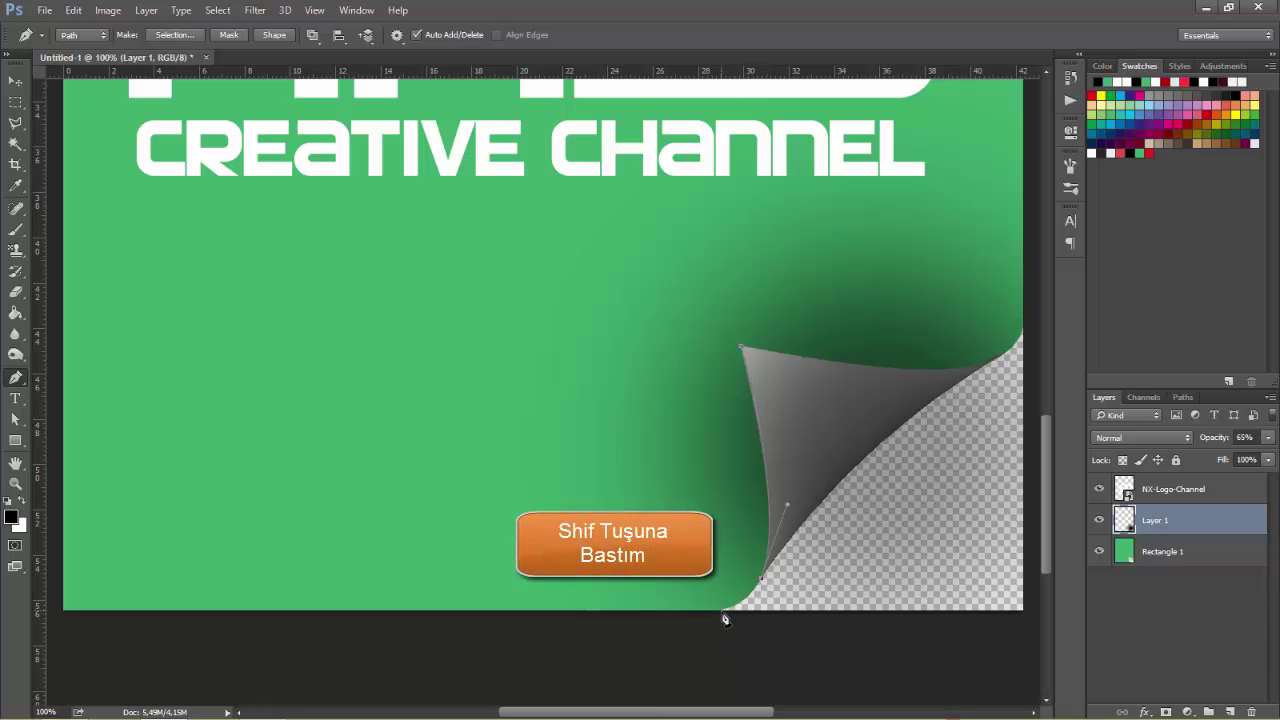
left_click_drag(718, 611, 692, 619)
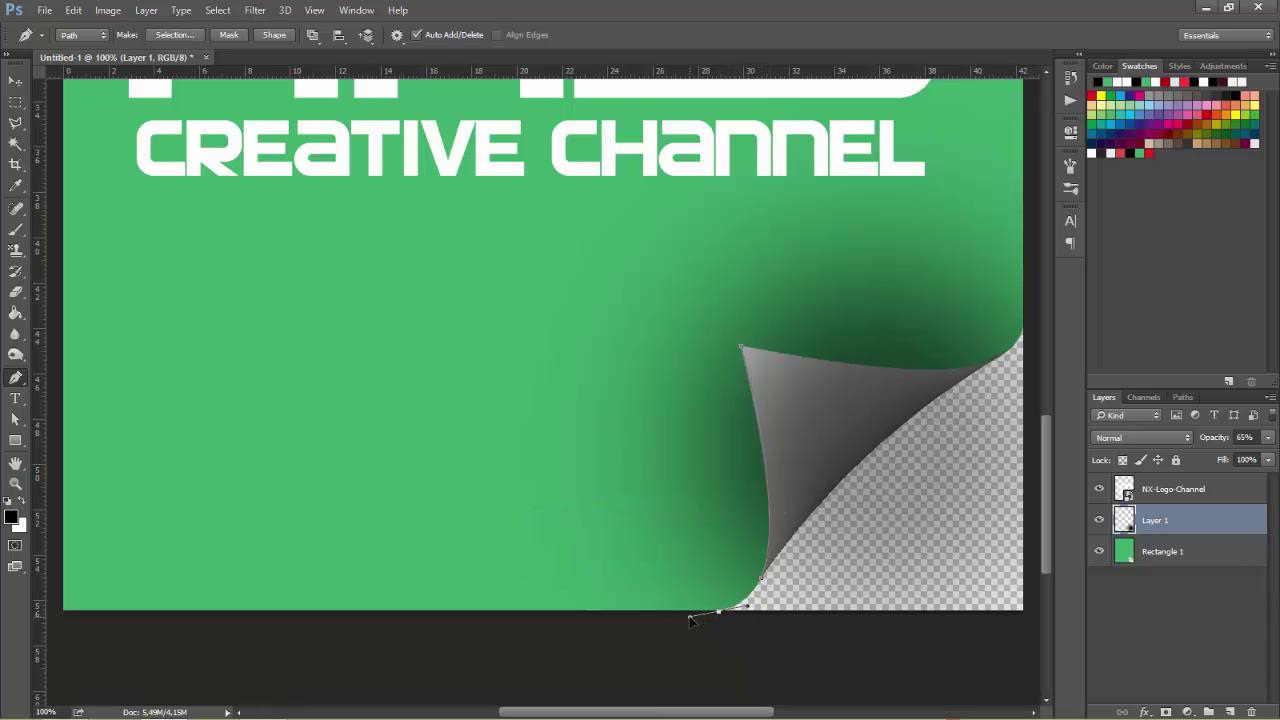
left_click_drag(730, 714, 800, 714)
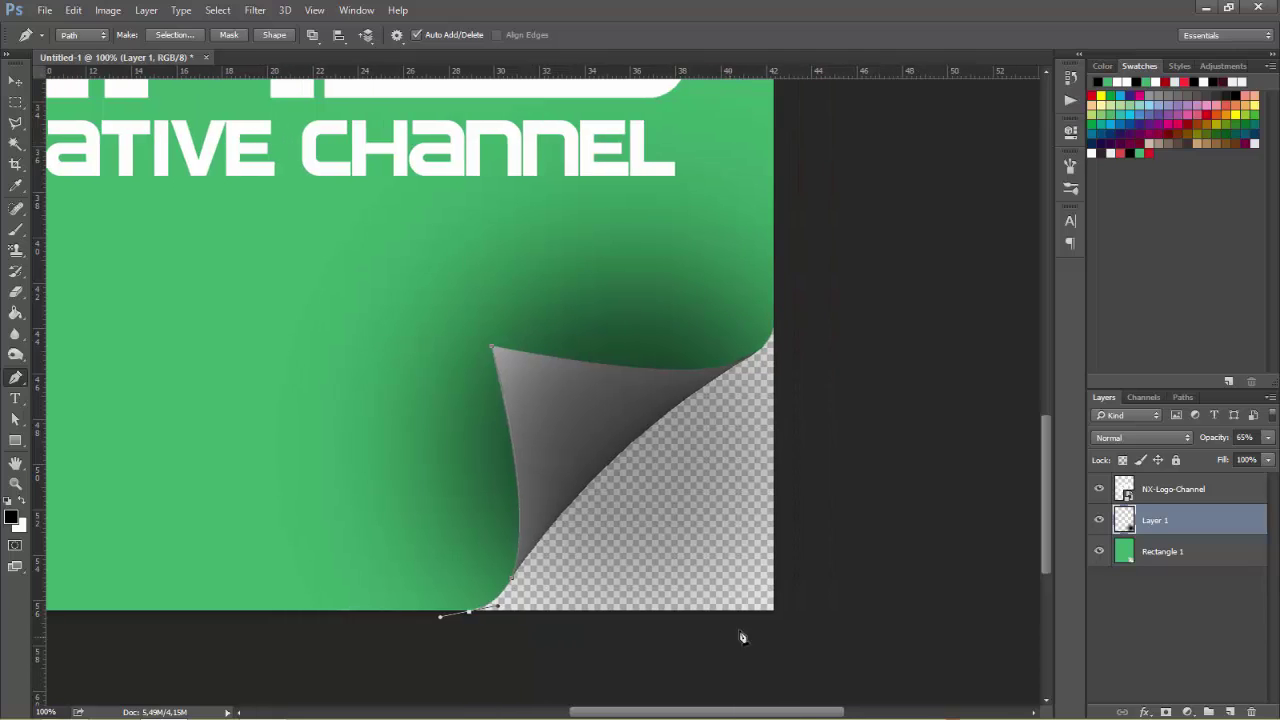
left_click(778, 613)
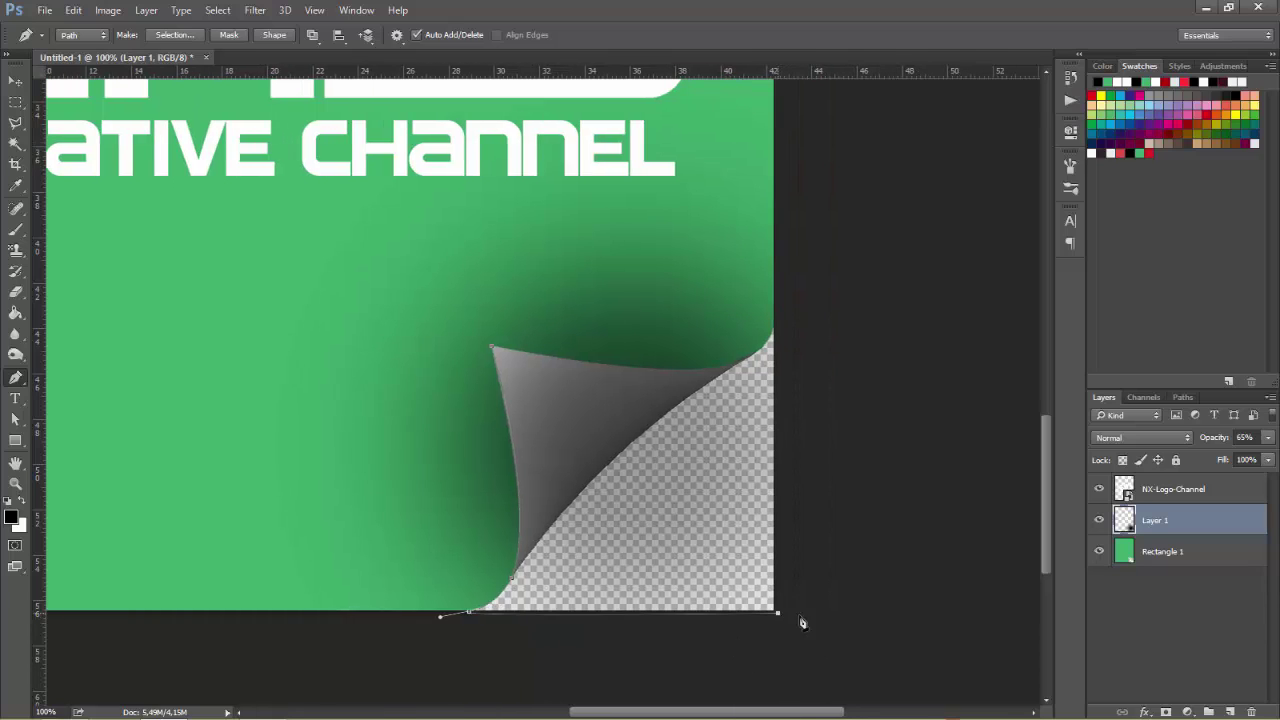
left_click(775, 327)
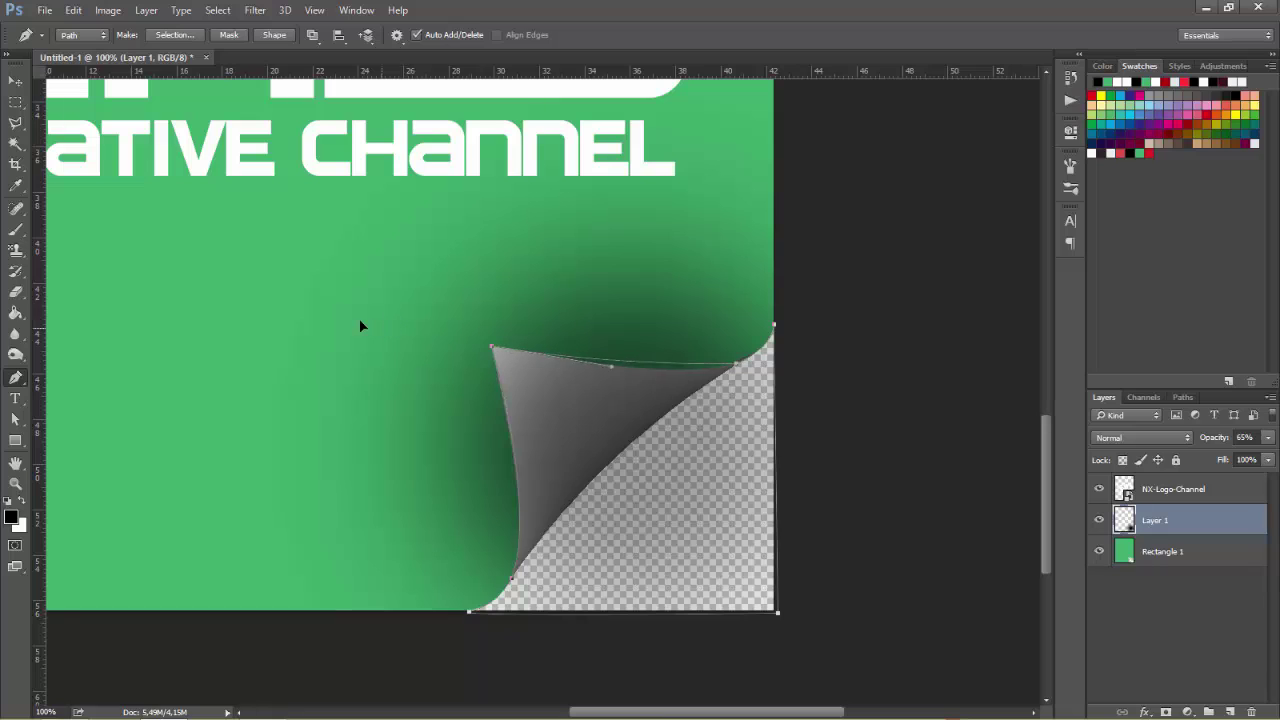
left_click_drag(586, 381, 690, 385)
Turn the traced path into a 0-feather selection and cut it from Layer 1's shadow
right_click(517, 380)
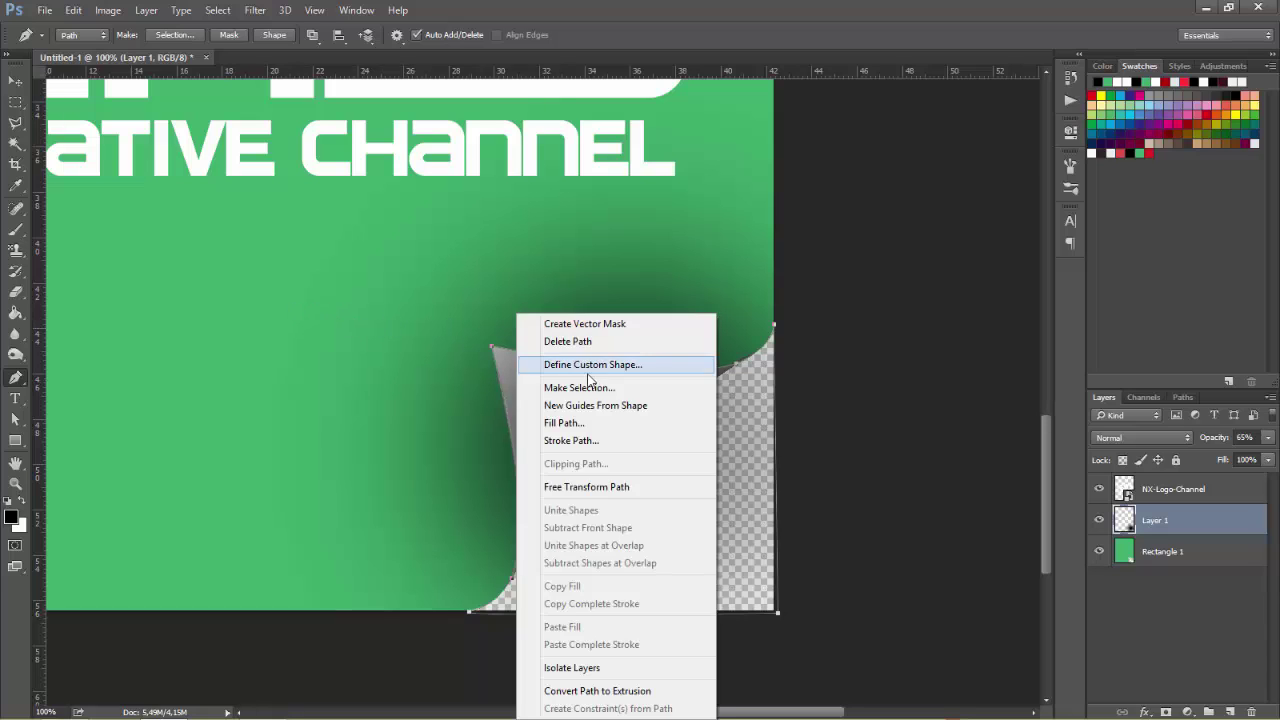
left_click(580, 387)
left_click(725, 202)
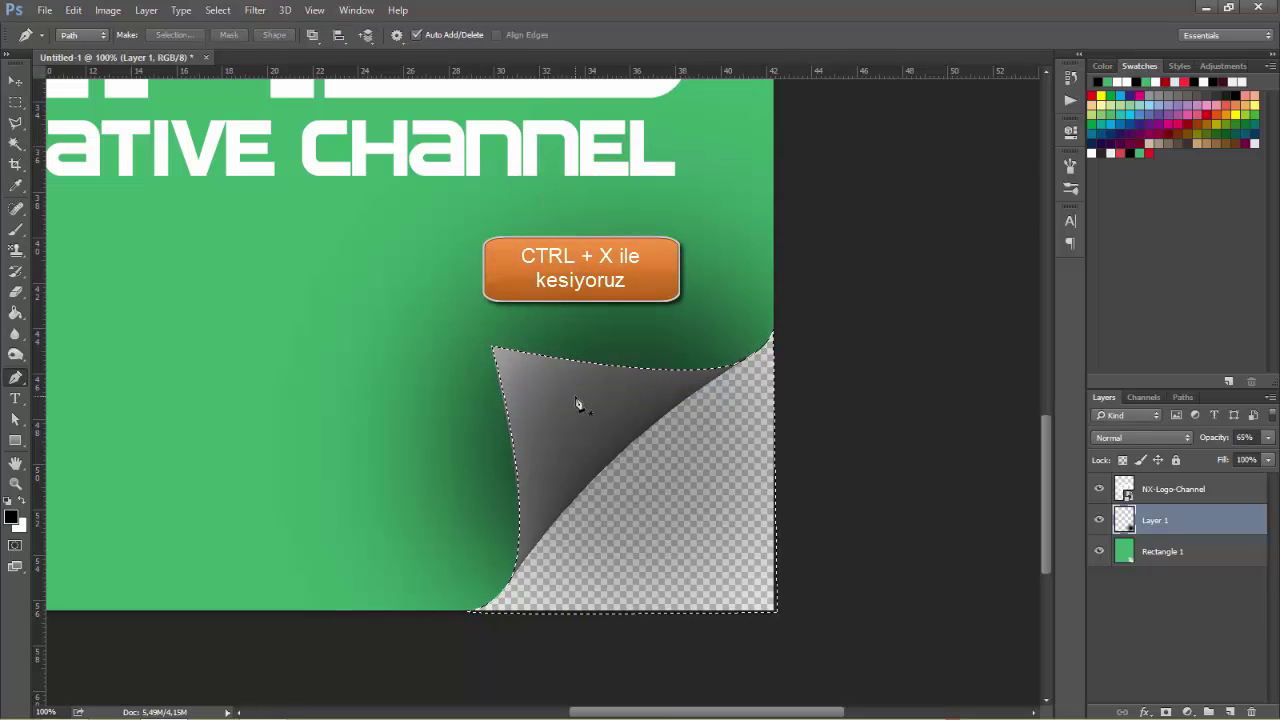
key("ctrl+x")
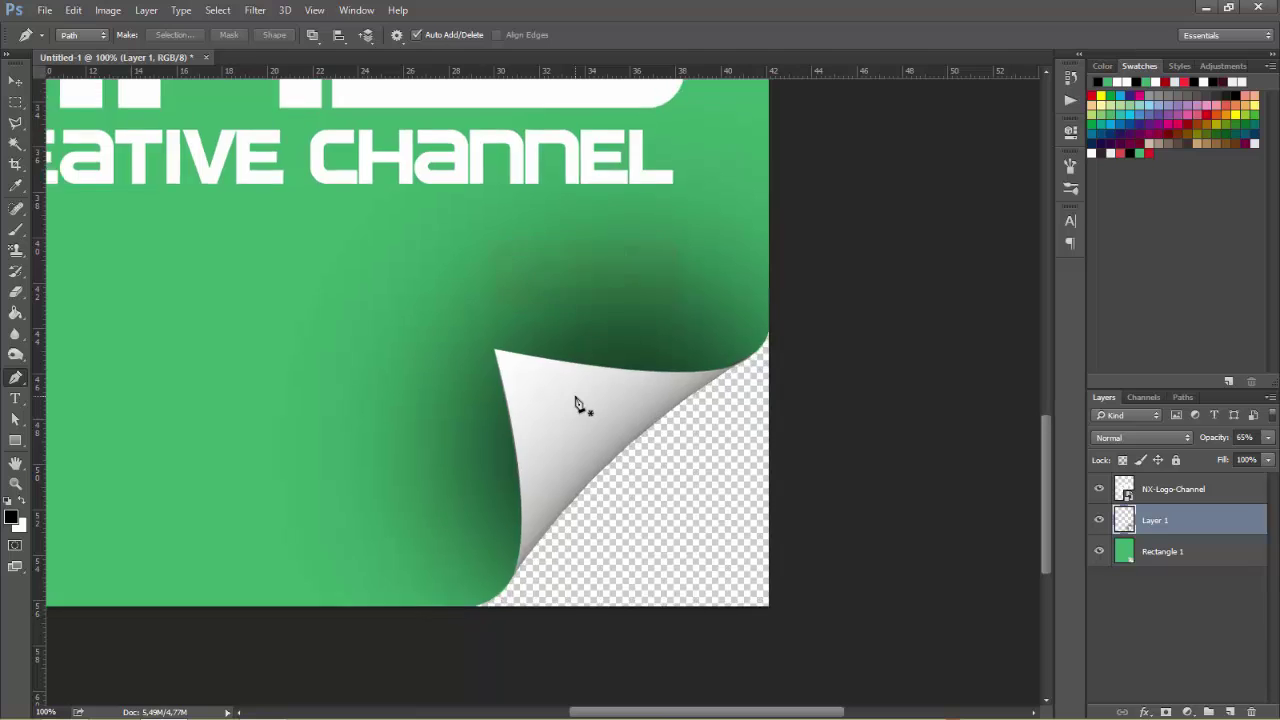
key("ctrl+minus")
key("ctrl+minus")
Lower Layer 1's shadow opacity to 32% and fit the whole poster in the window
scroll(890, 487, "down", 2)
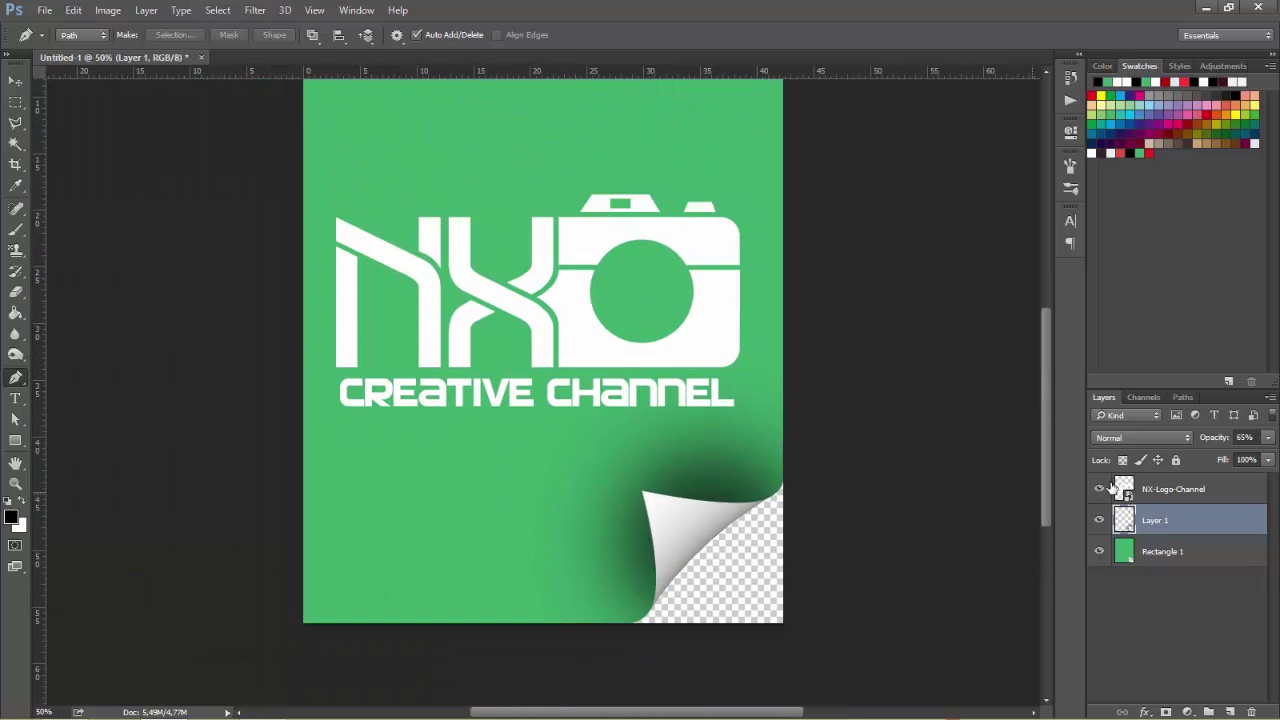
left_click_drag(1209, 457, 1214, 455)
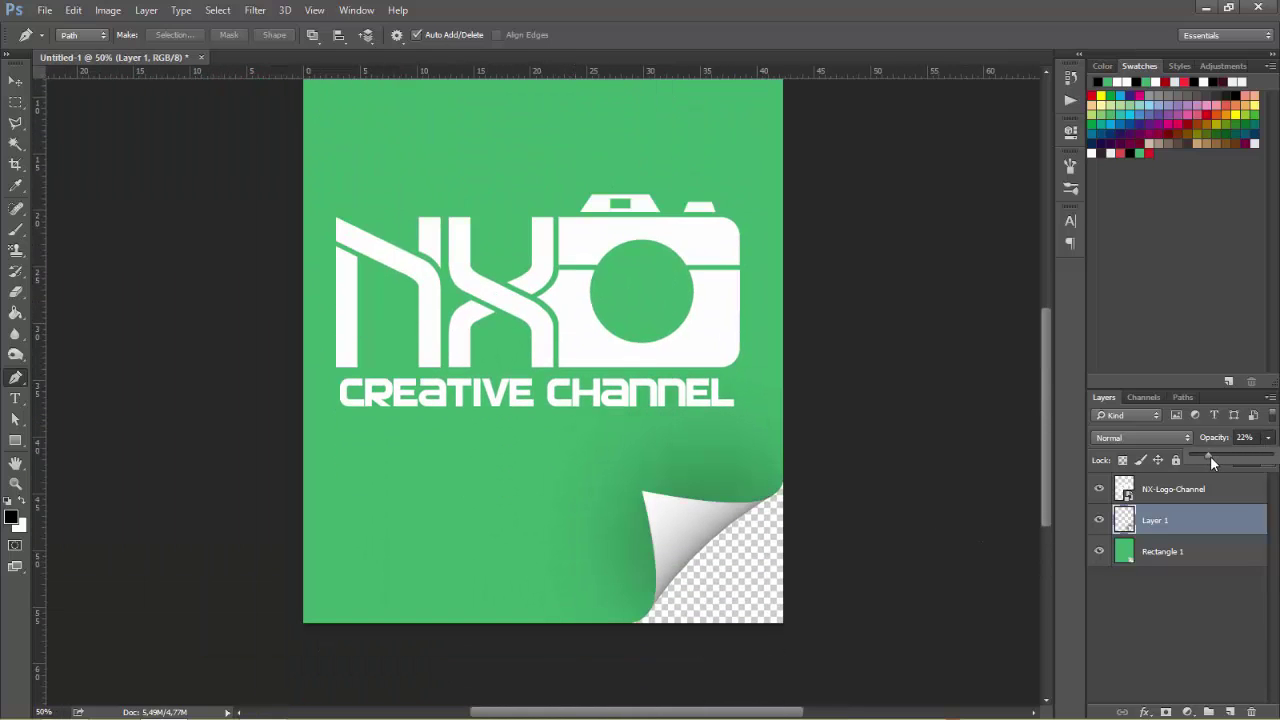
scroll(810, 503, "up", 1)
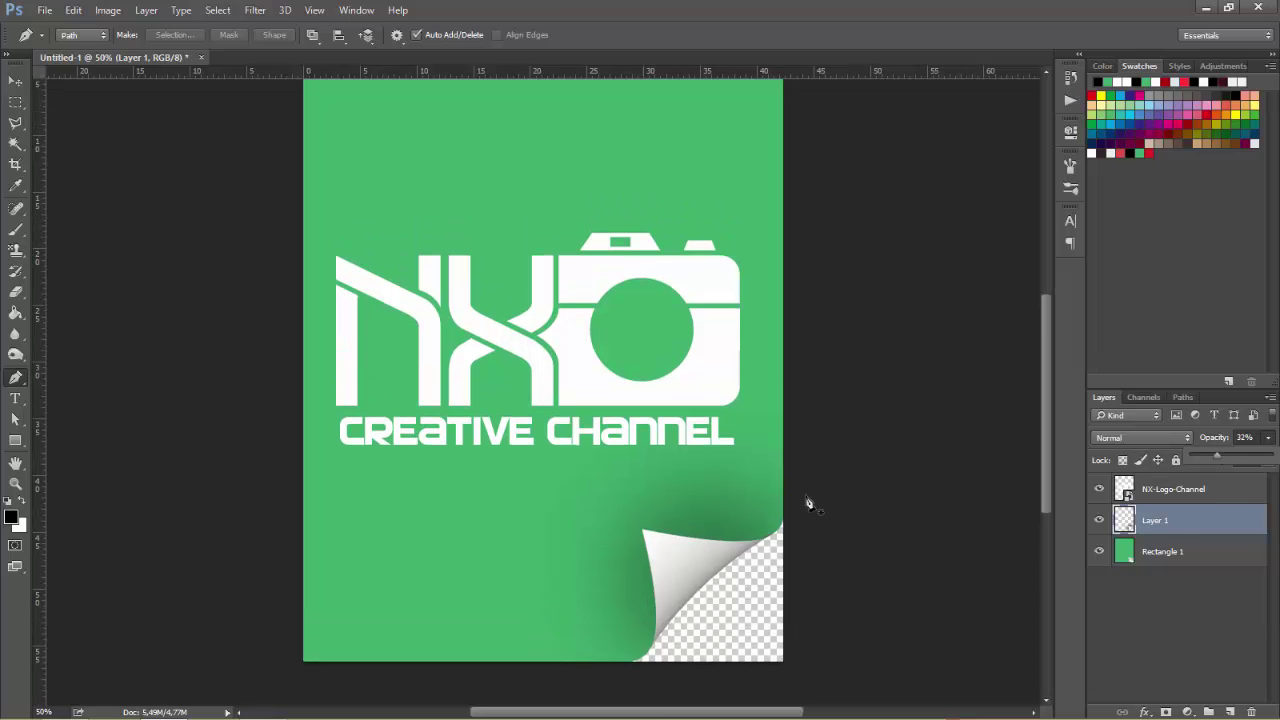
key("ctrl+minus")
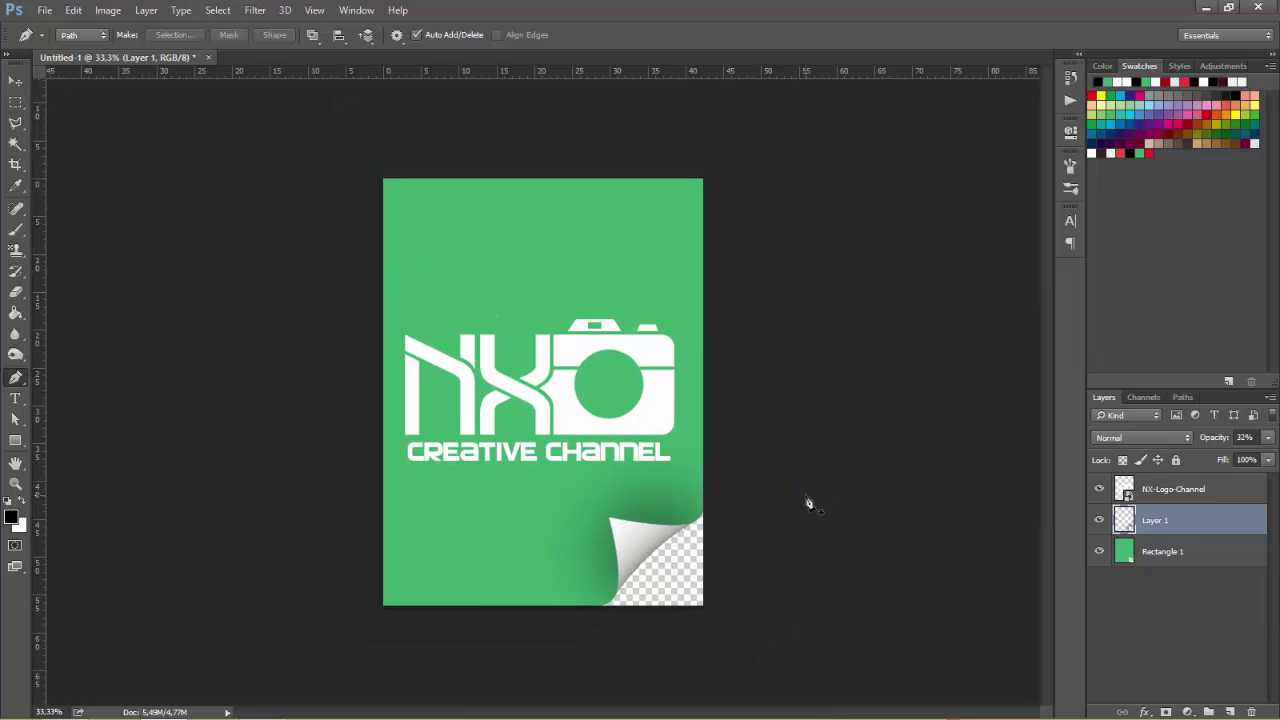
key("ctrl+0")
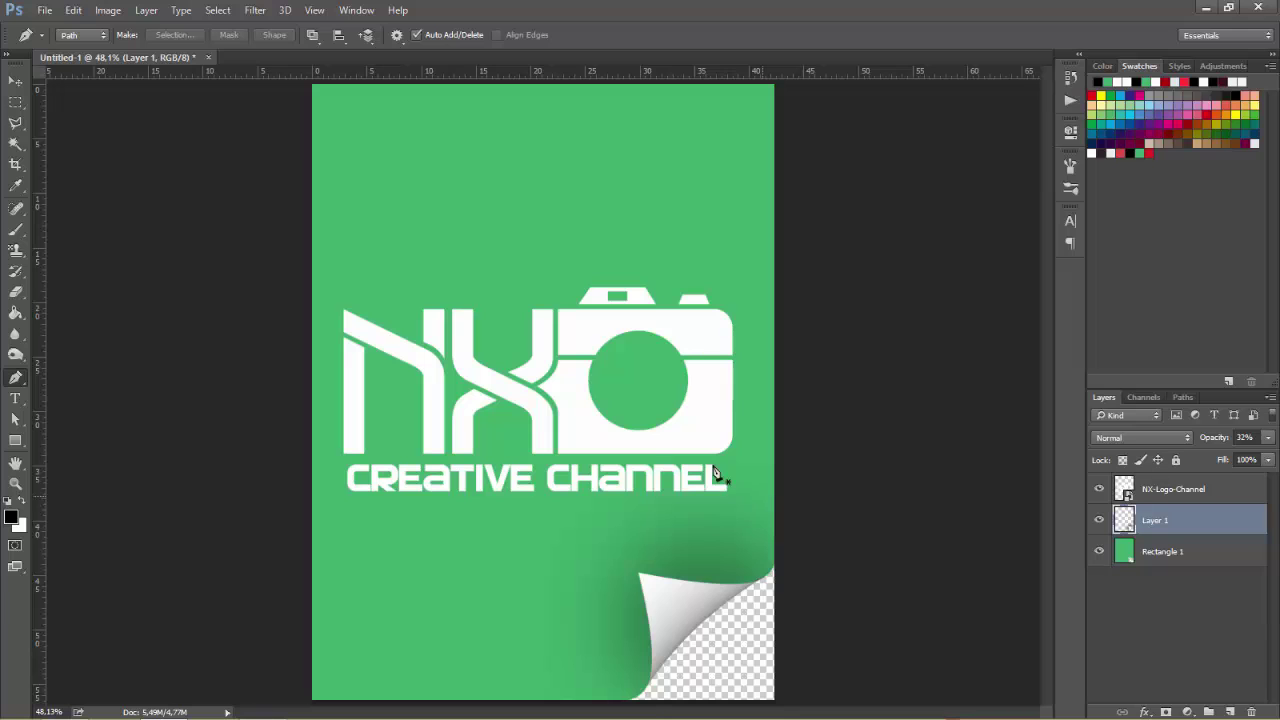
left_click(45, 10)
left_click(86, 269)
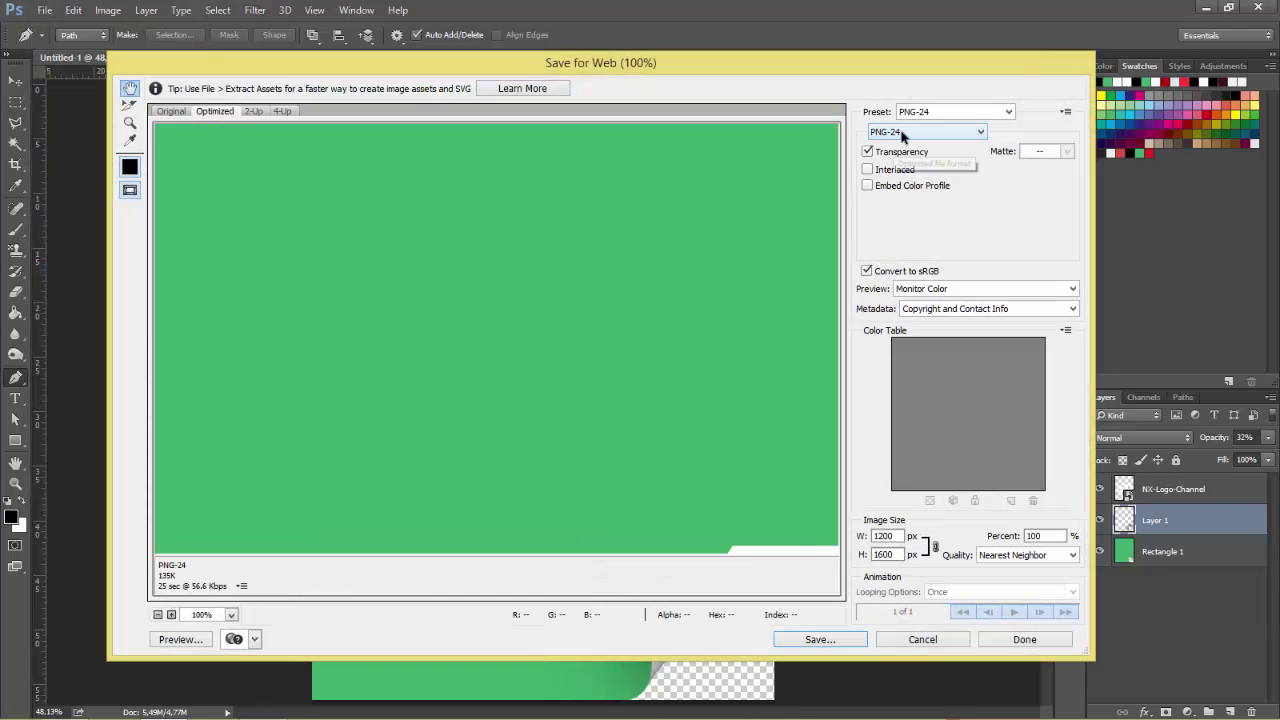
Save for Web as PNG-24, naming the file 1.png on the Desktop
left_click(902, 136)
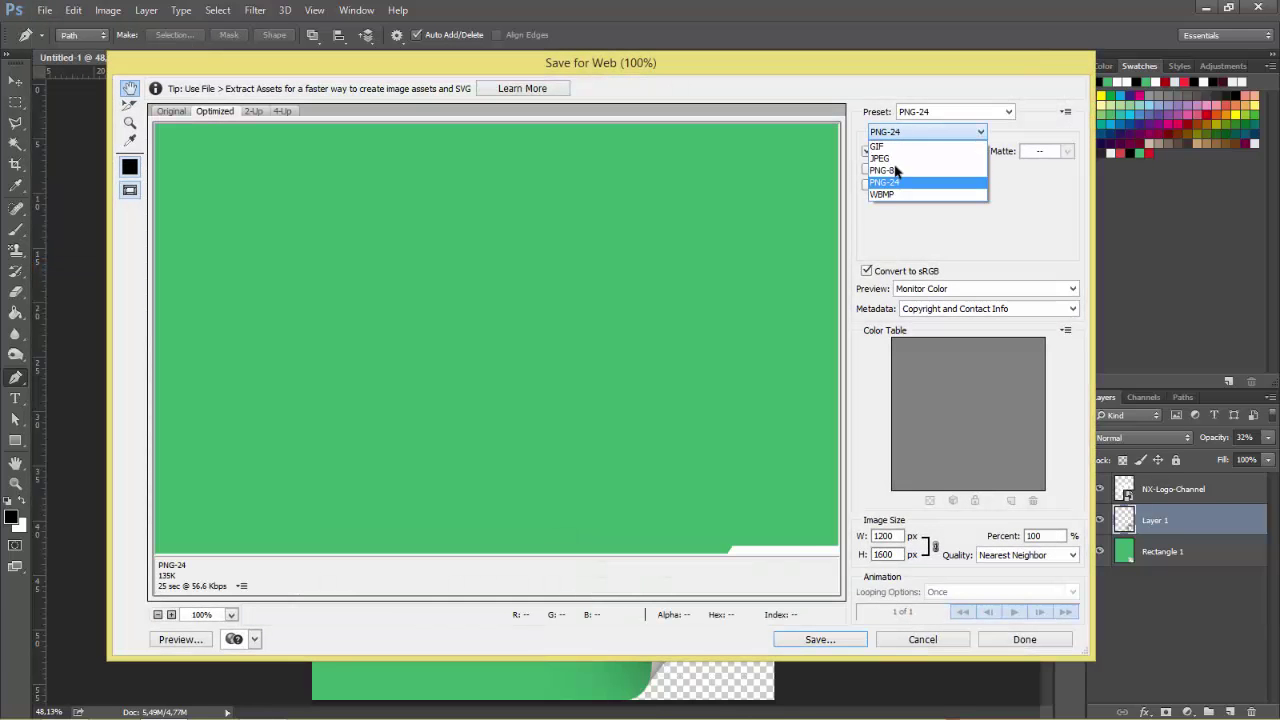
left_click(884, 182)
left_click(817, 639)
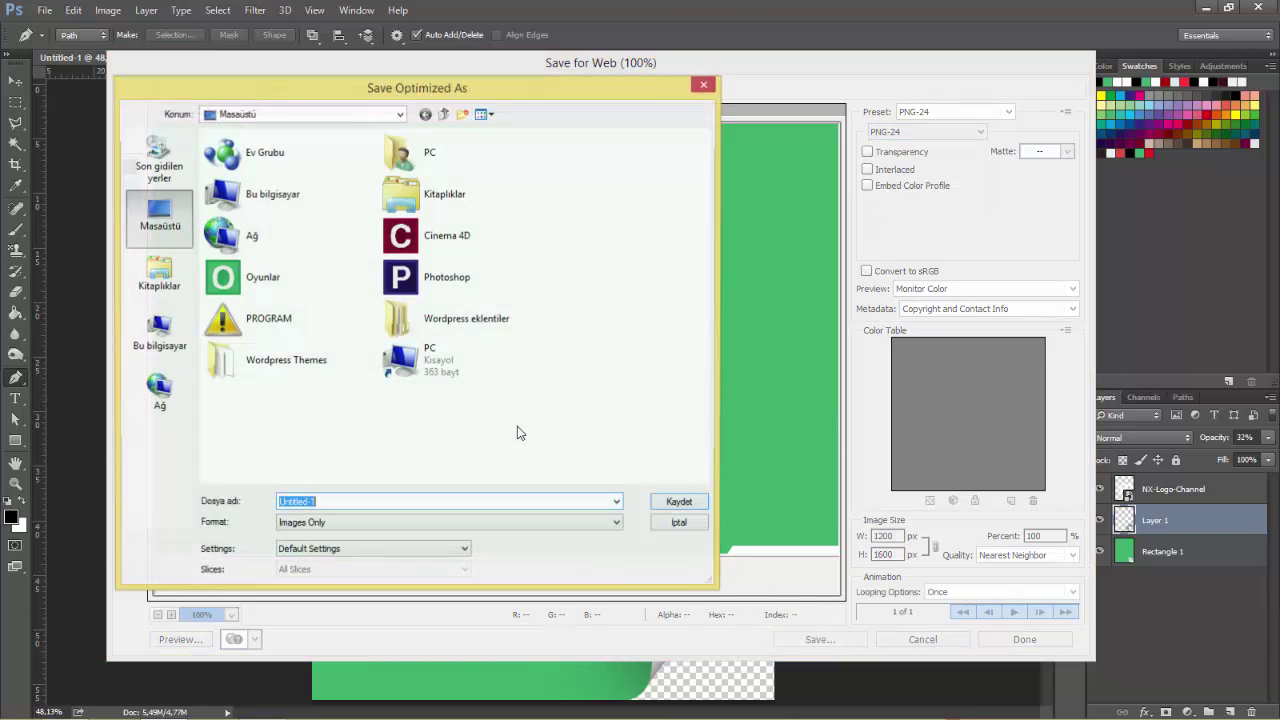
left_click(370, 503)
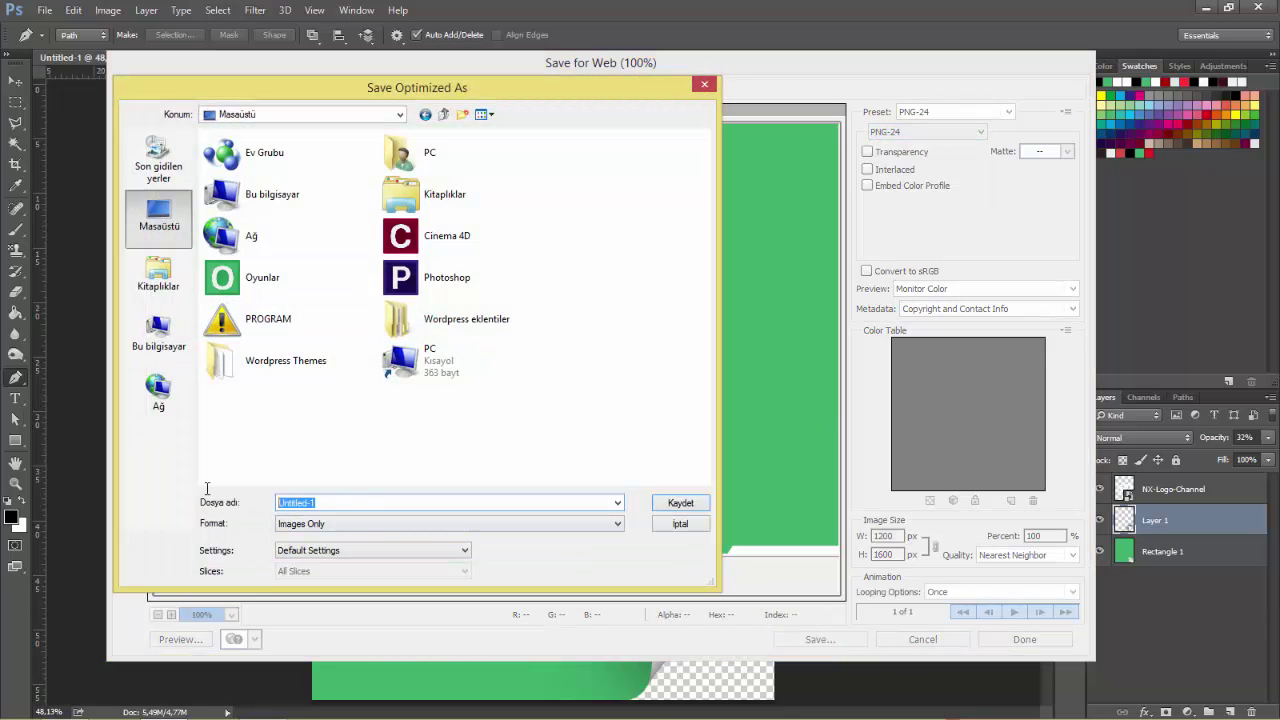
type("1.png")
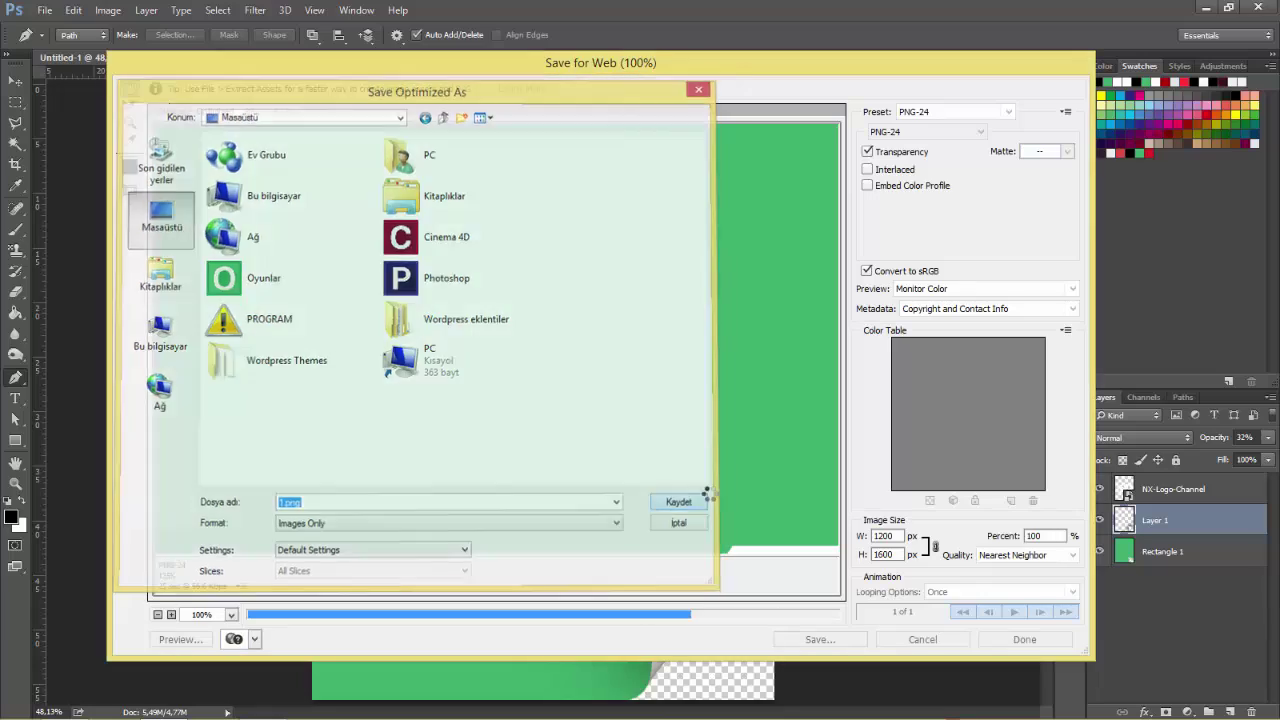
left_click(700, 502)
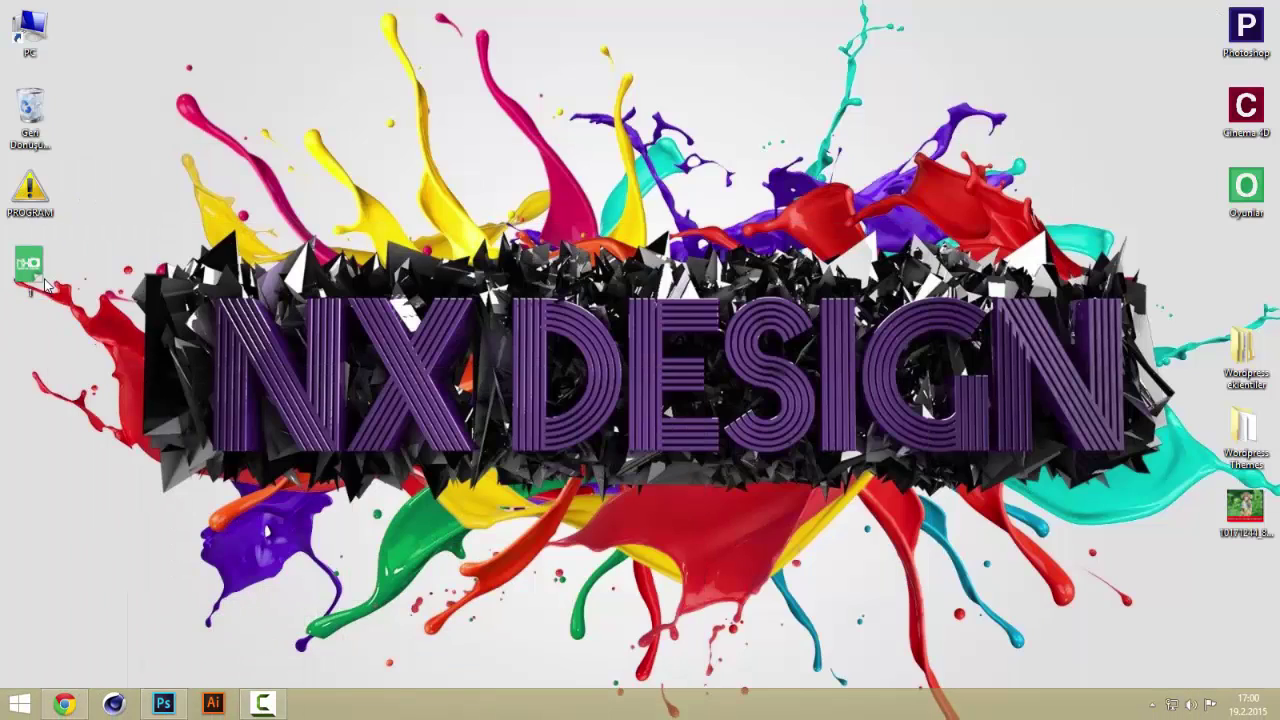
Open the desktop's 1.png in Windows Photo Viewer to review the finished poster
double_click(40, 280)
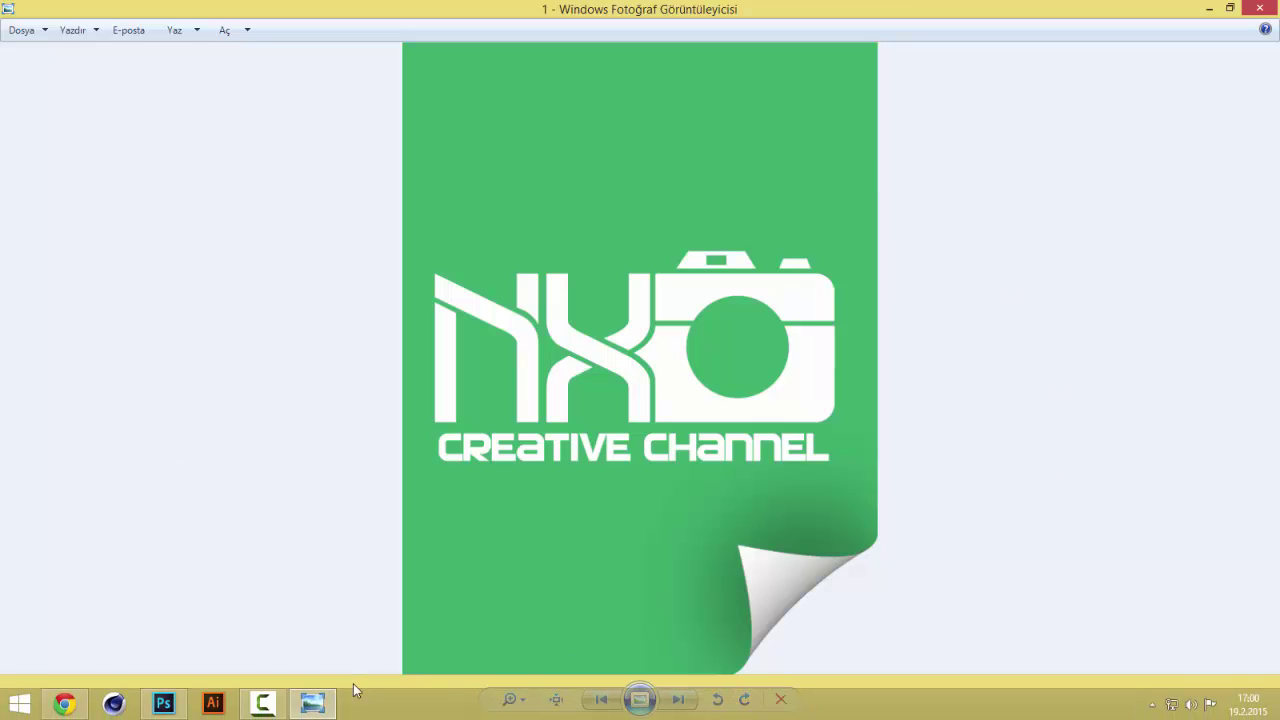
left_click(262, 713)
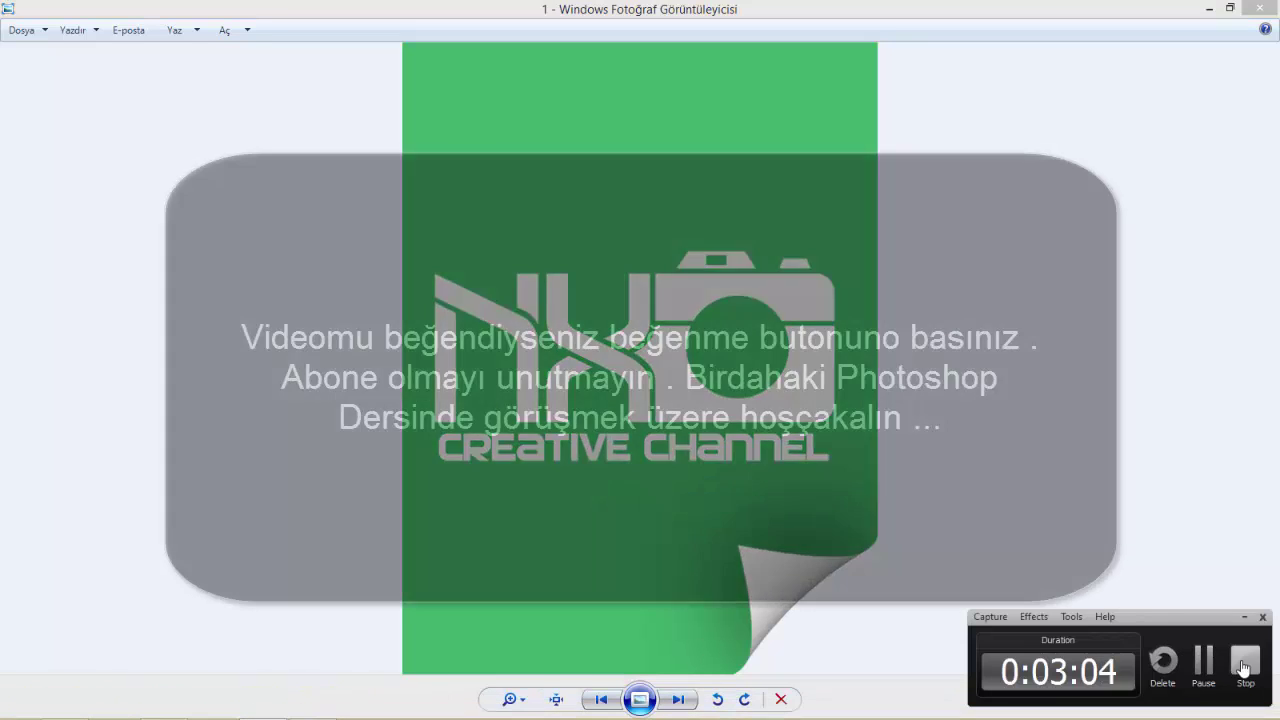